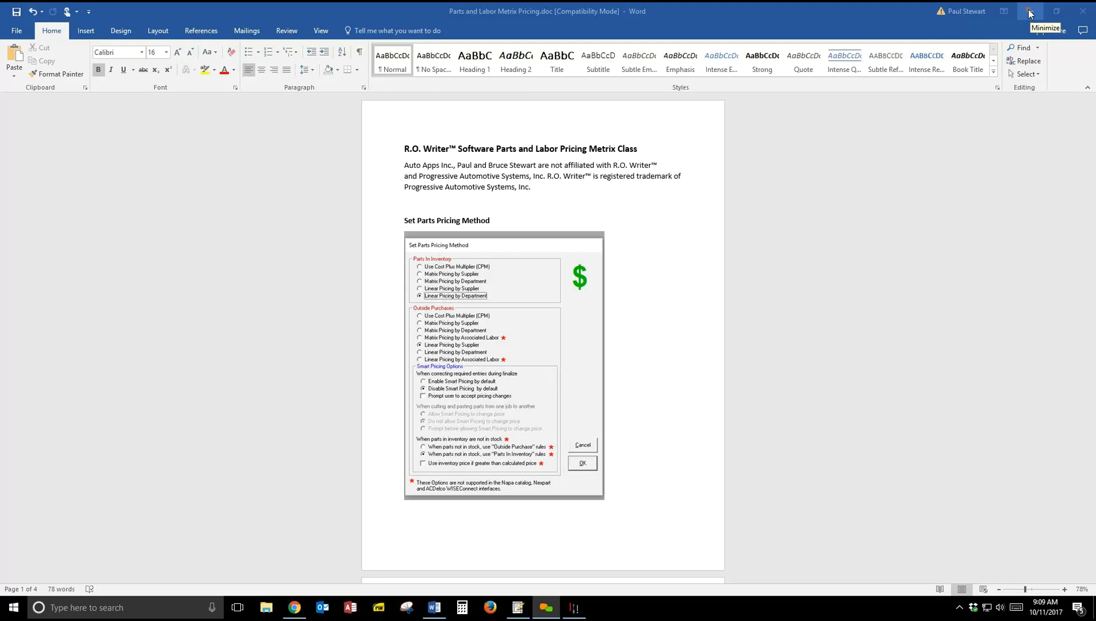
Switch to R.O. Writer and review the Smart Pricing rules for the FRONT HUB ASSEMBLY part on the open repair order.
left_click(516, 610)
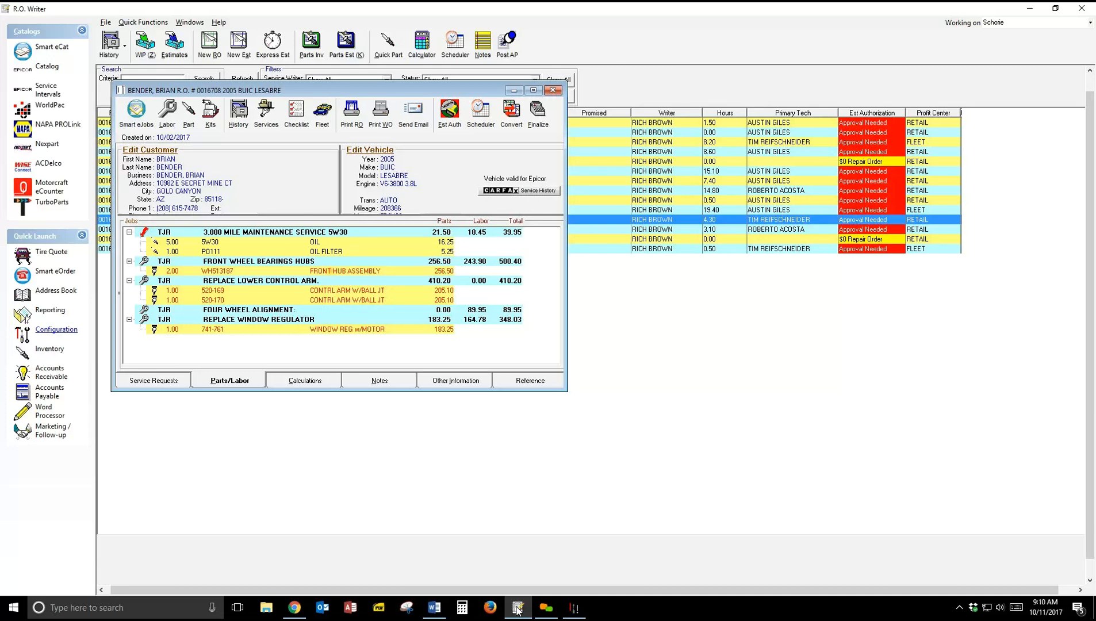
double_click(332, 270)
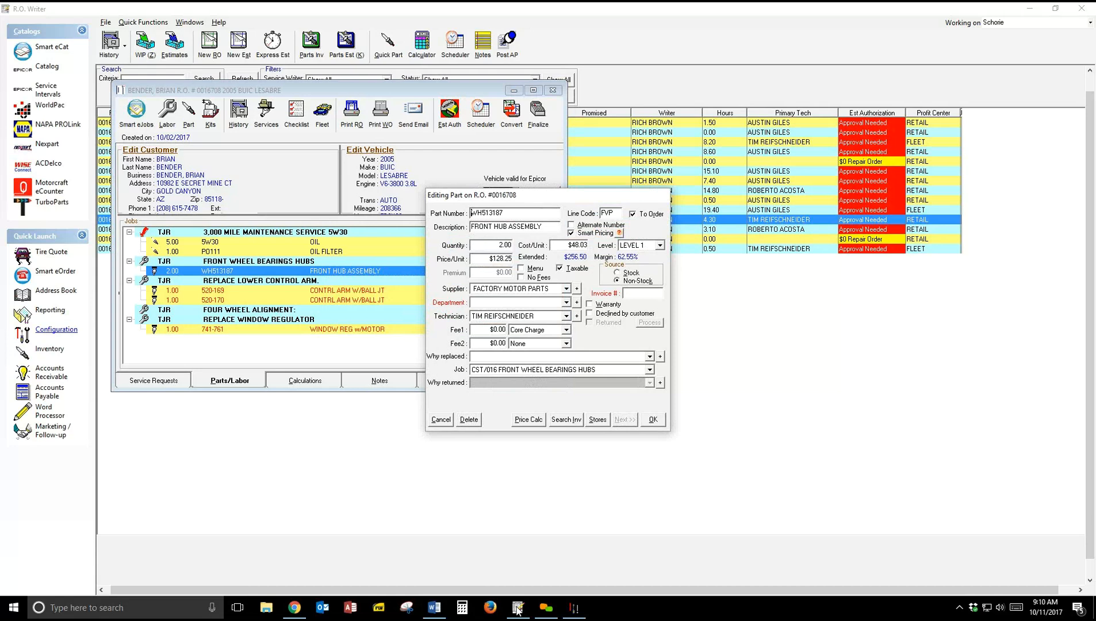
left_click(619, 232)
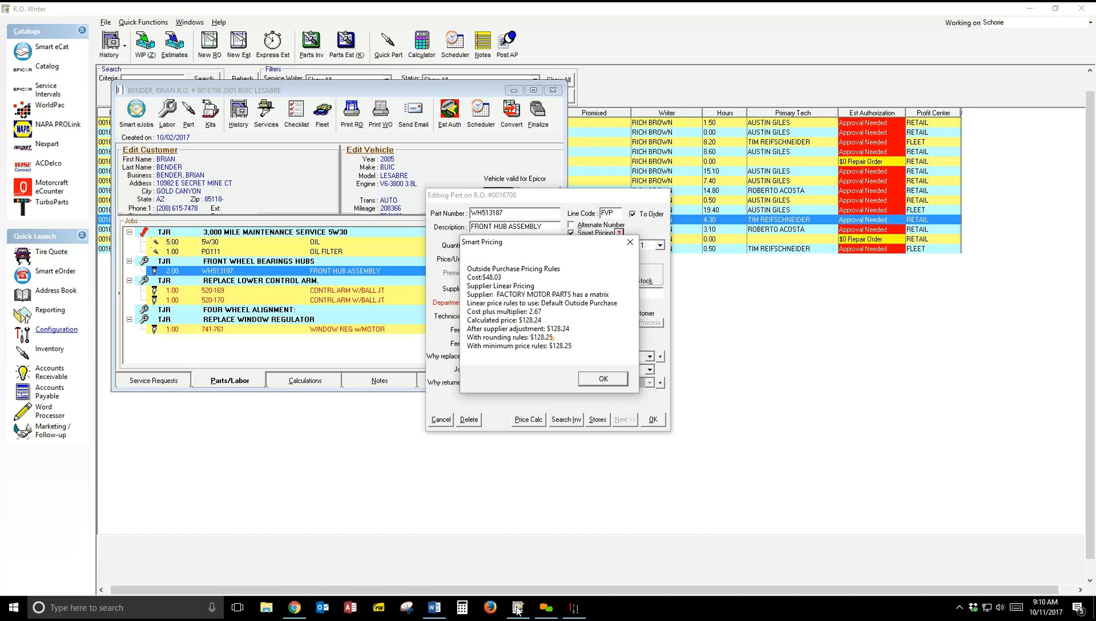
left_click(592, 375)
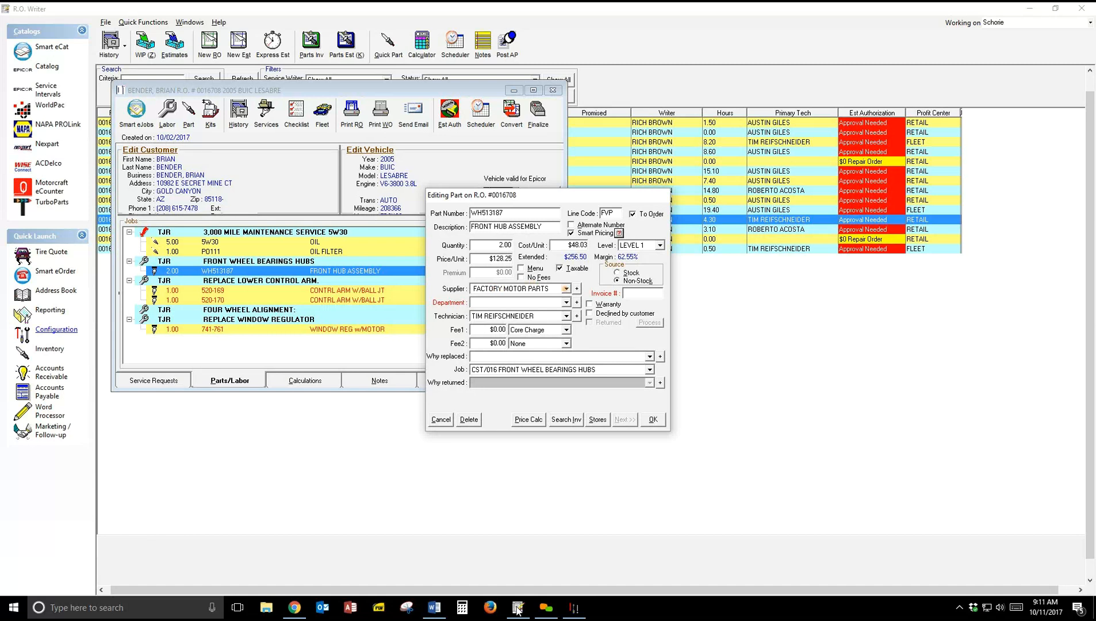
Change the front hub assembly's supplier to CHAPMAN CHEVY and review the Smart Pricing rules applied to that supplier.
left_click(566, 289)
key("c")
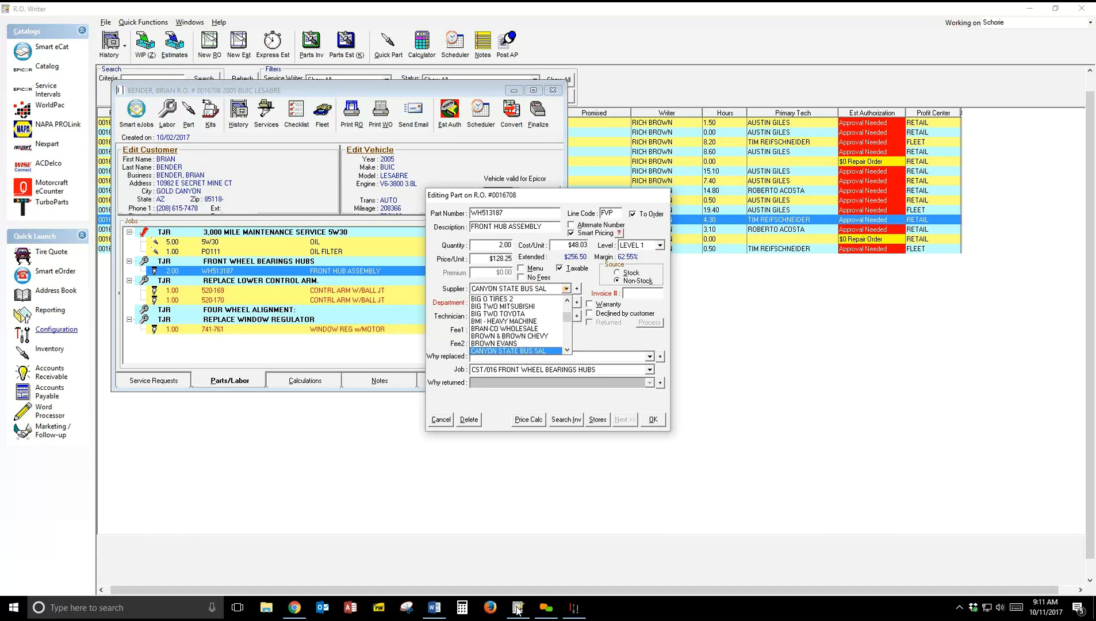
left_click(567, 350)
left_click(567, 350)
left_click(567, 350)
left_click(567, 350)
left_click(567, 349)
left_click(568, 350)
left_click(532, 343)
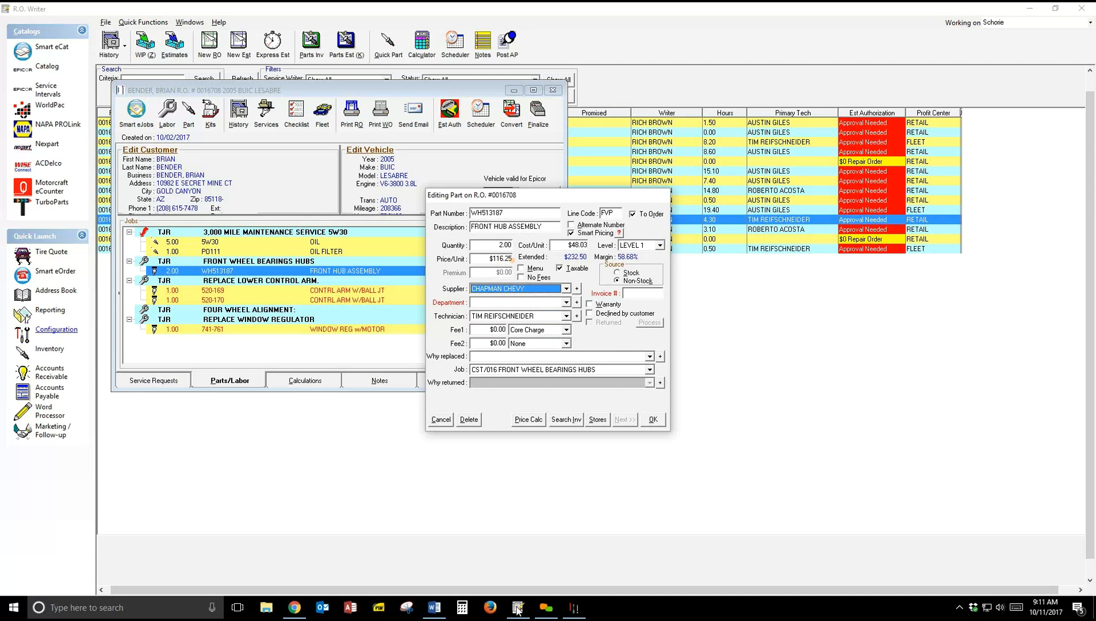
left_click(619, 233)
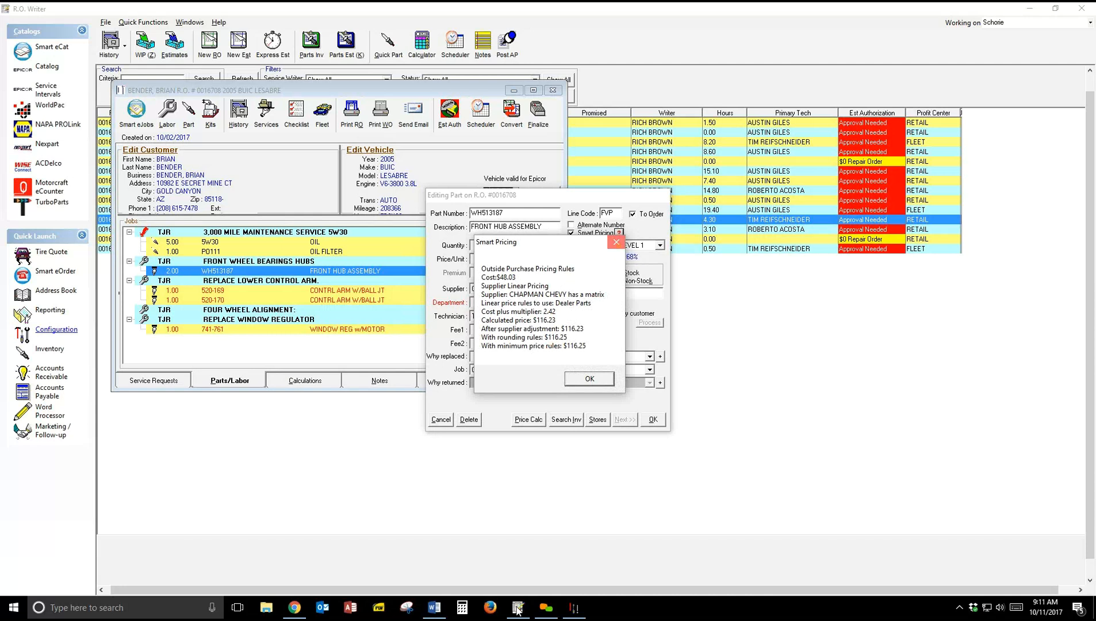
left_click(616, 242)
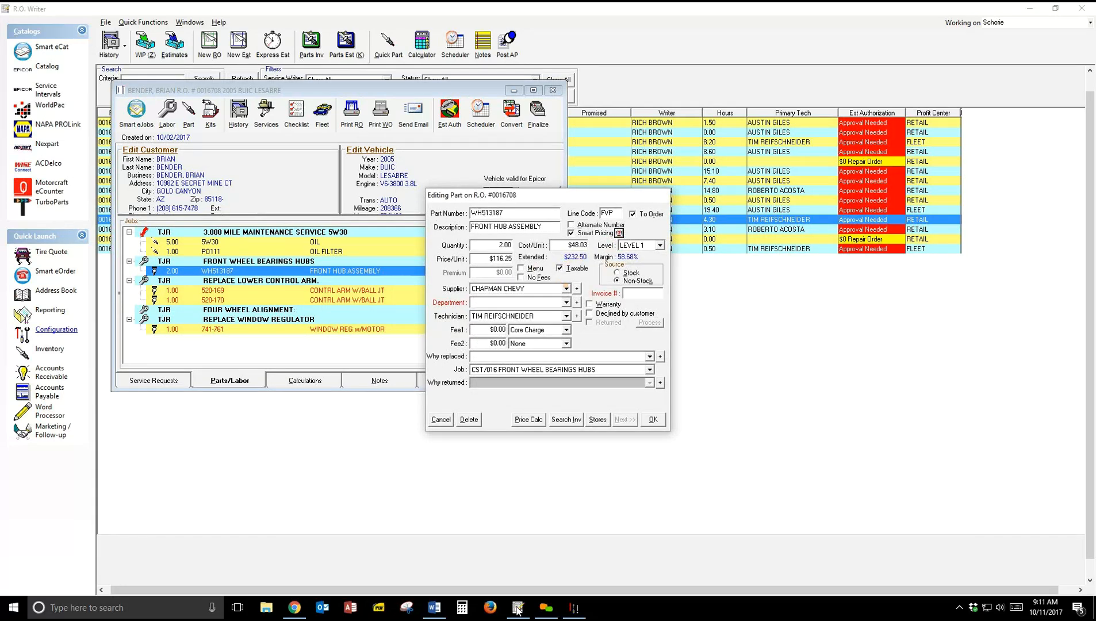
Set the front hub assembly's supplier back to FACTORY MOTOR PARTS and save the part.
left_click(566, 288)
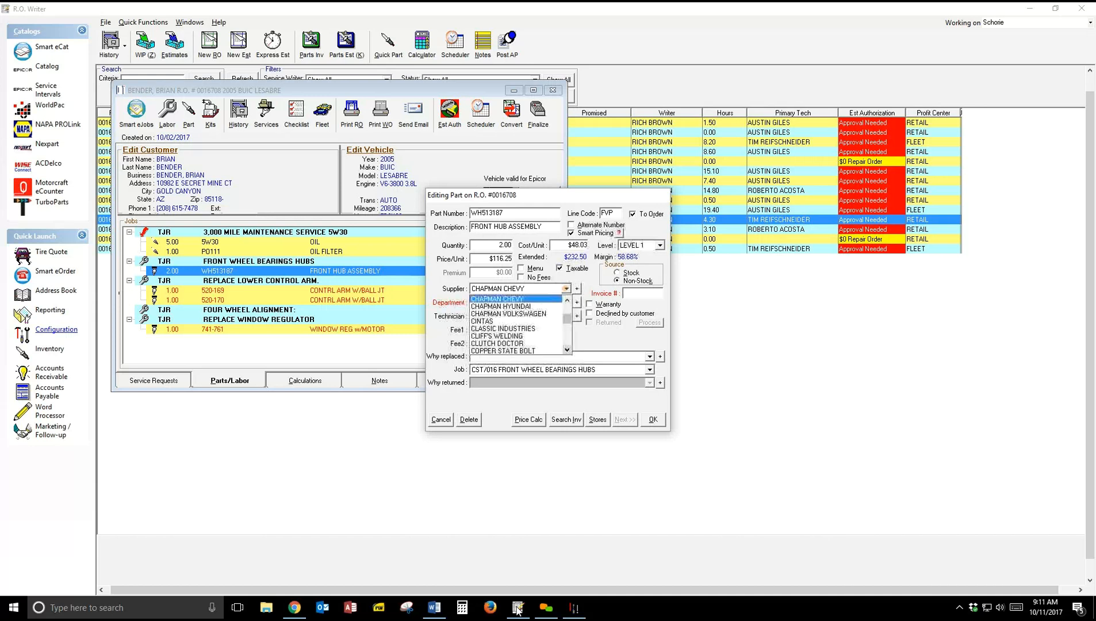
left_click_drag(568, 317, 567, 310)
left_click(548, 298)
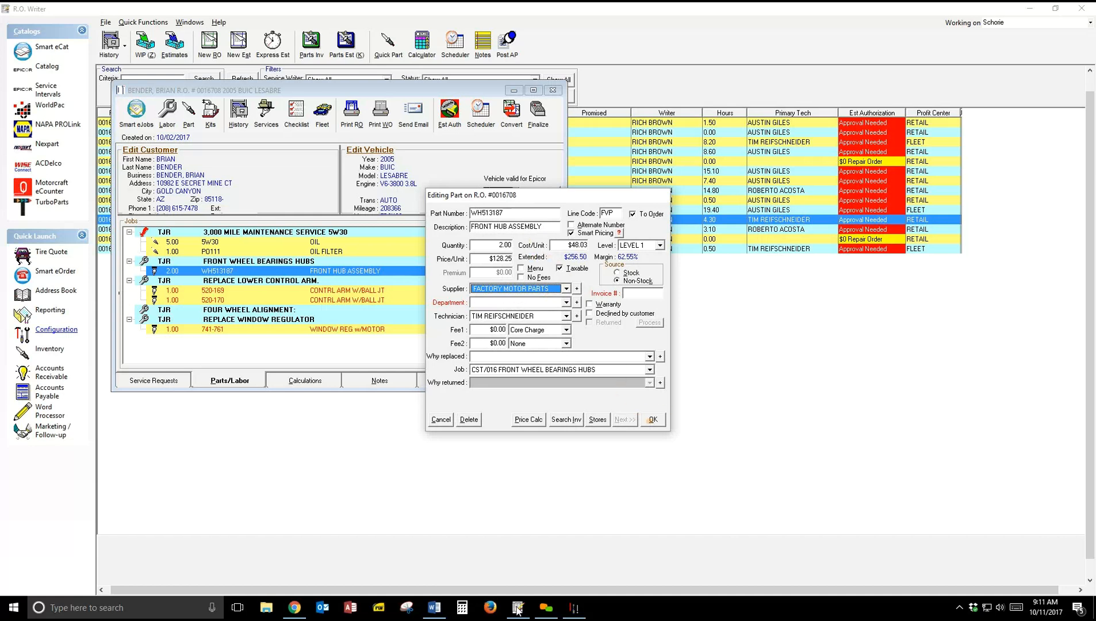
left_click(653, 419)
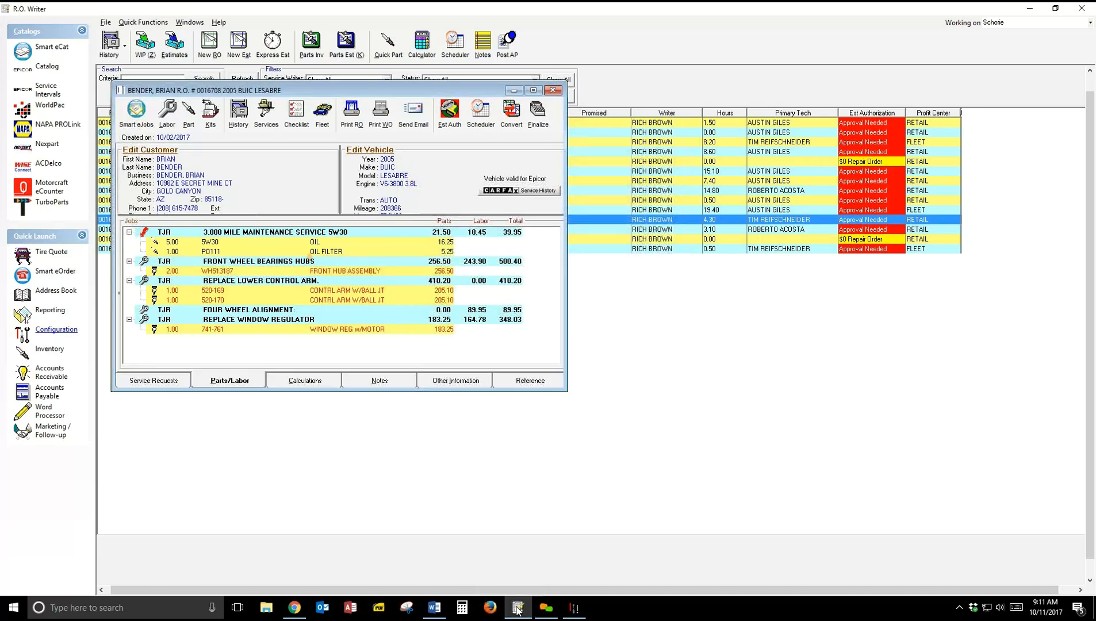
Open the FRONT WHEEL BEARINGS HUBS labor line and compare its charge with Smart Pricing turned off and back on.
left_click(308, 261)
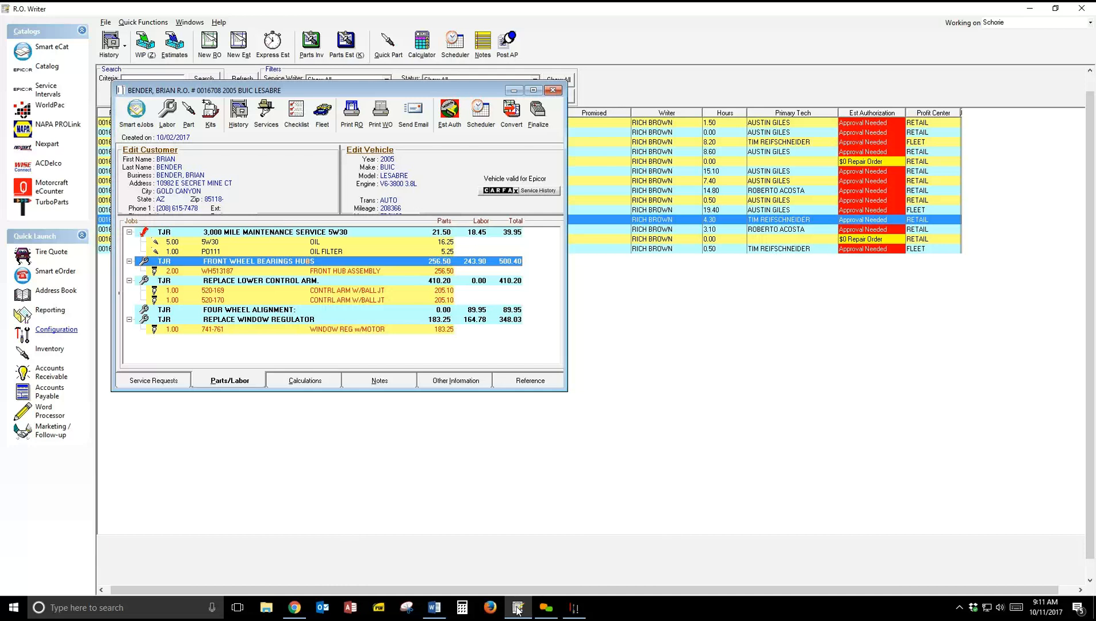
double_click(309, 261)
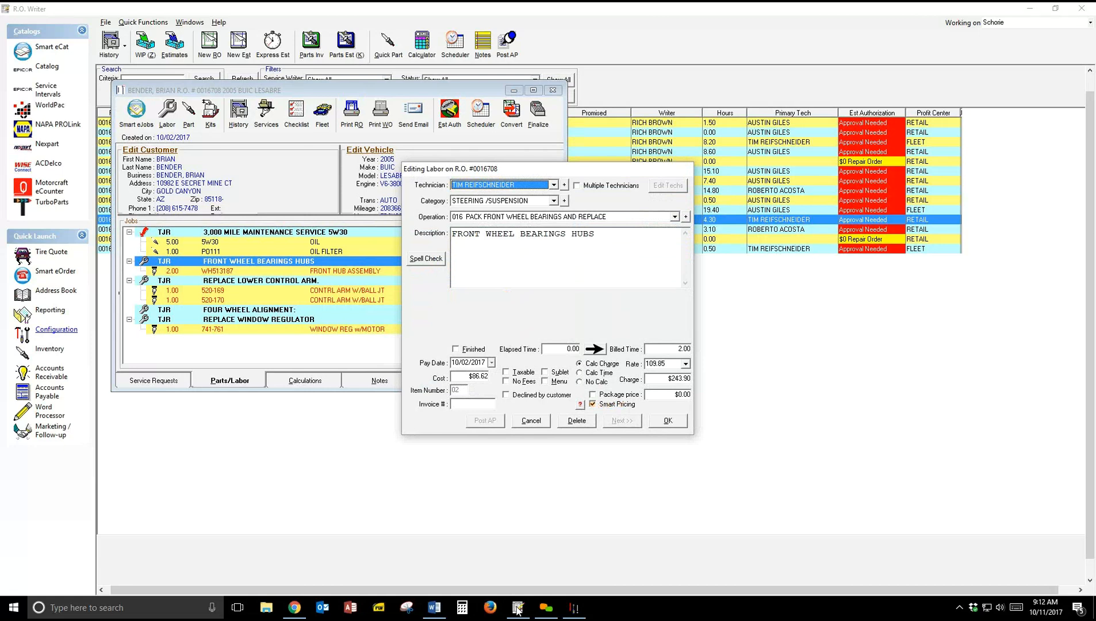
left_click(593, 404)
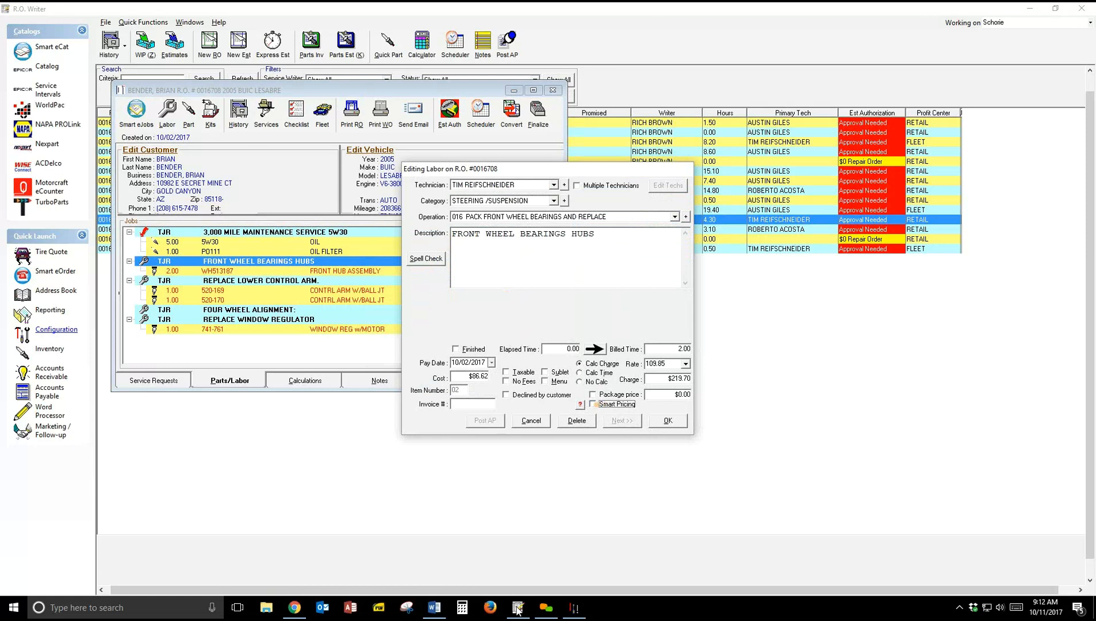
left_click(593, 404)
Review the Smart Pricing rules for the front wheel bearings labor, accept the labor line and close the repair order.
left_click(580, 404)
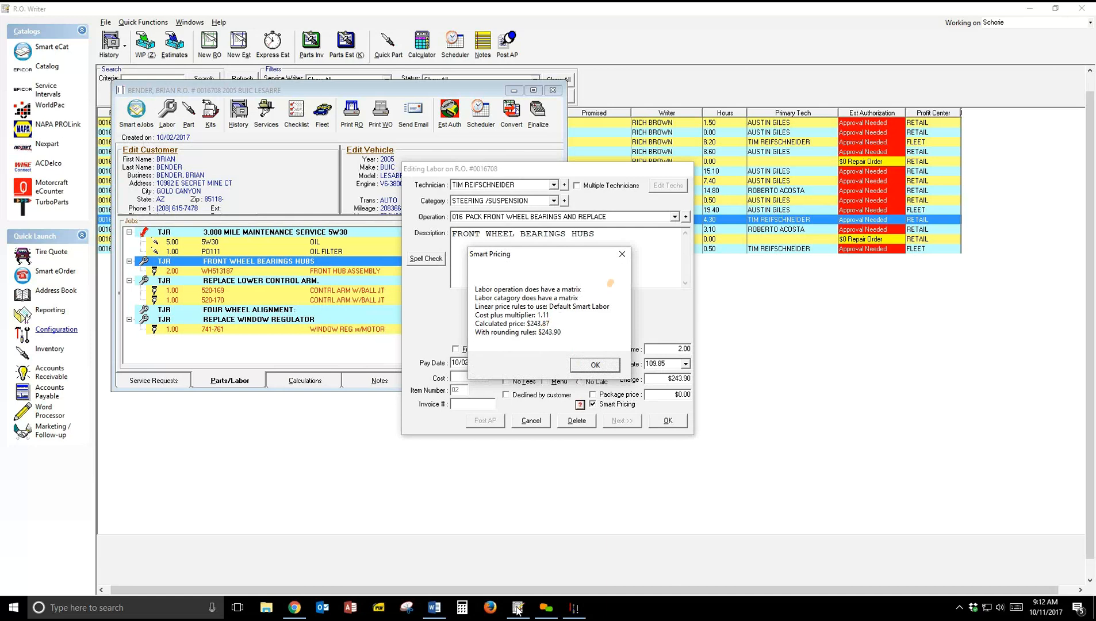
left_click(622, 255)
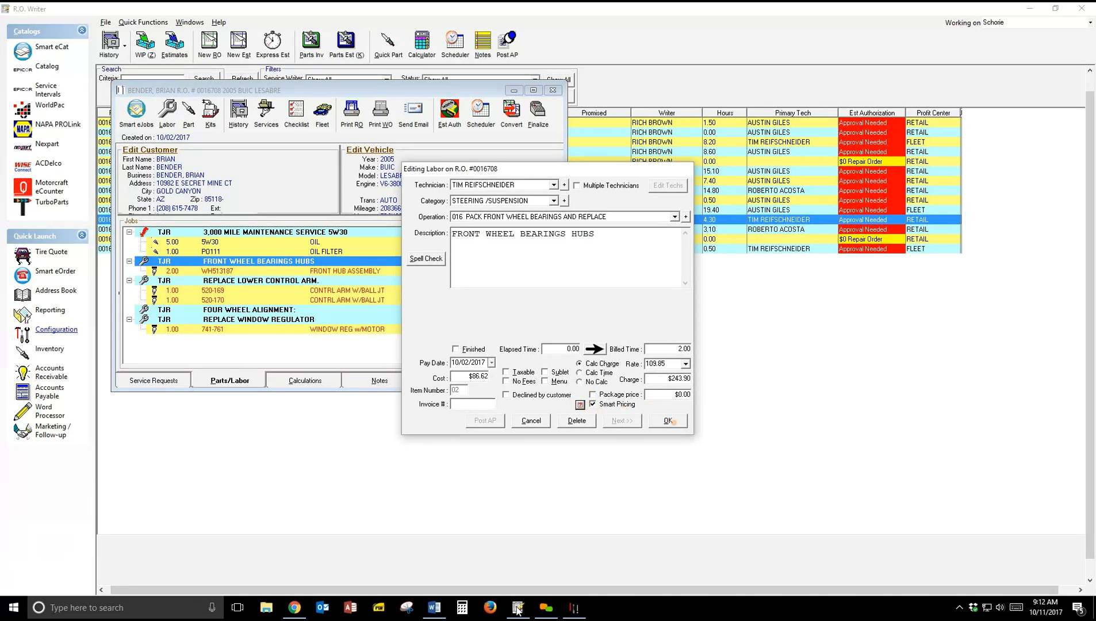
left_click(668, 421)
left_click(552, 91)
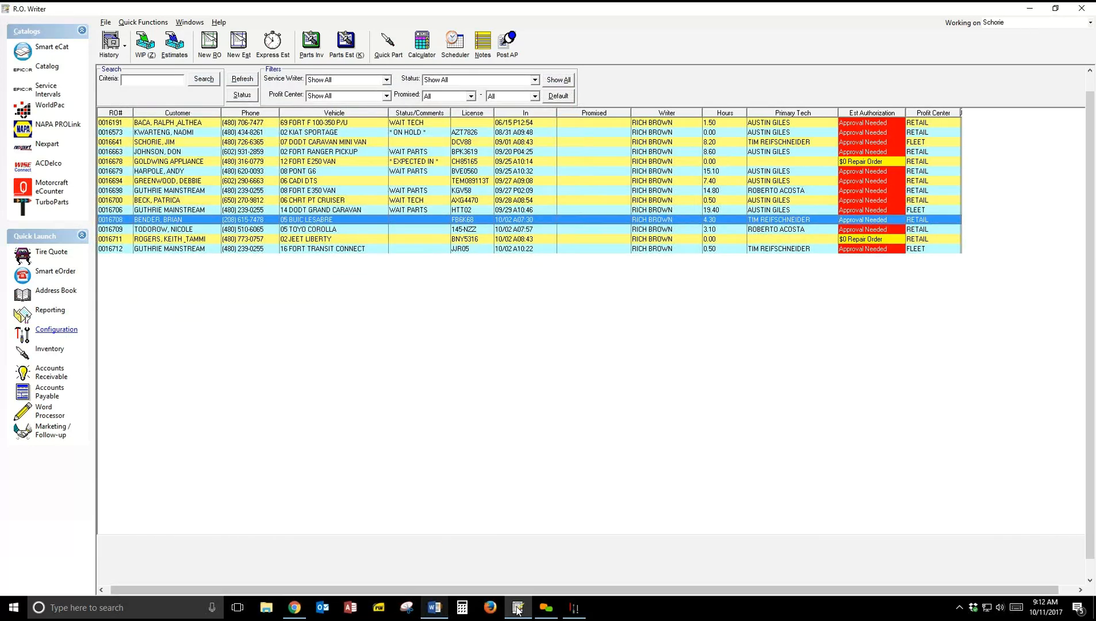
Switch to the Parts and Labor Metrix Pricing document in Word and examine its parts pricing method, outside purchase, smart labor and required entries sections.
left_click(517, 608)
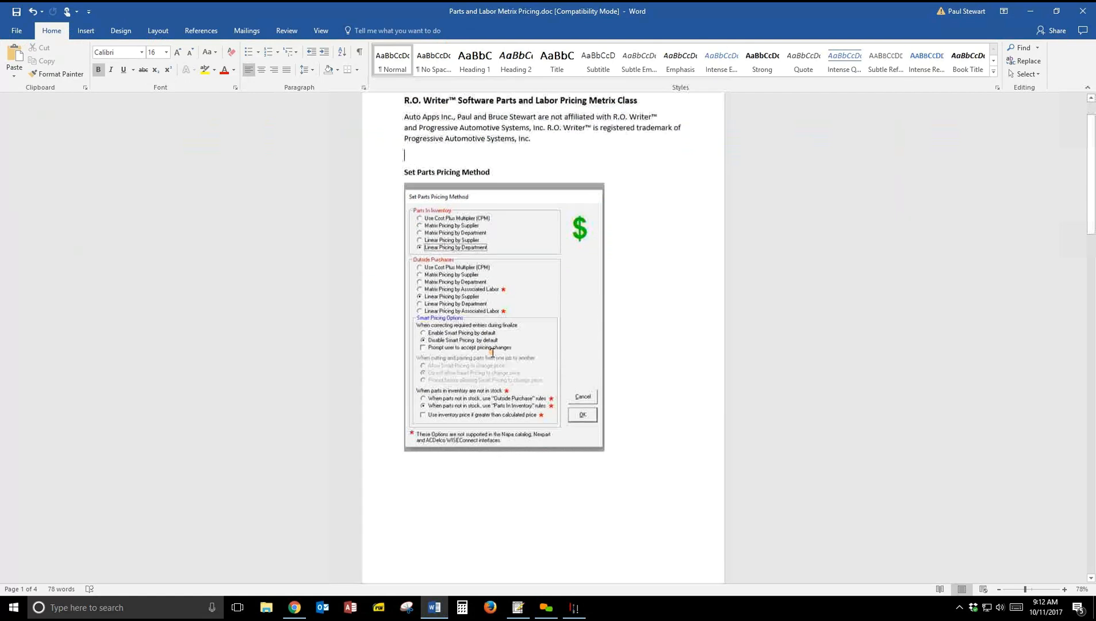
scroll(492, 352, "down", 1)
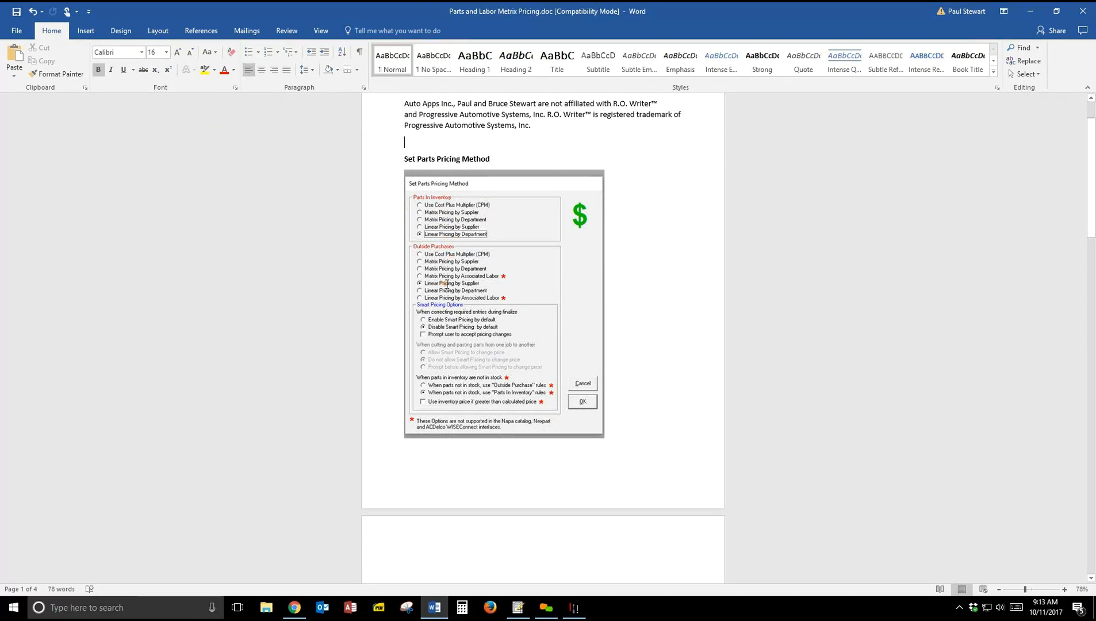
scroll(447, 284, "down", 1)
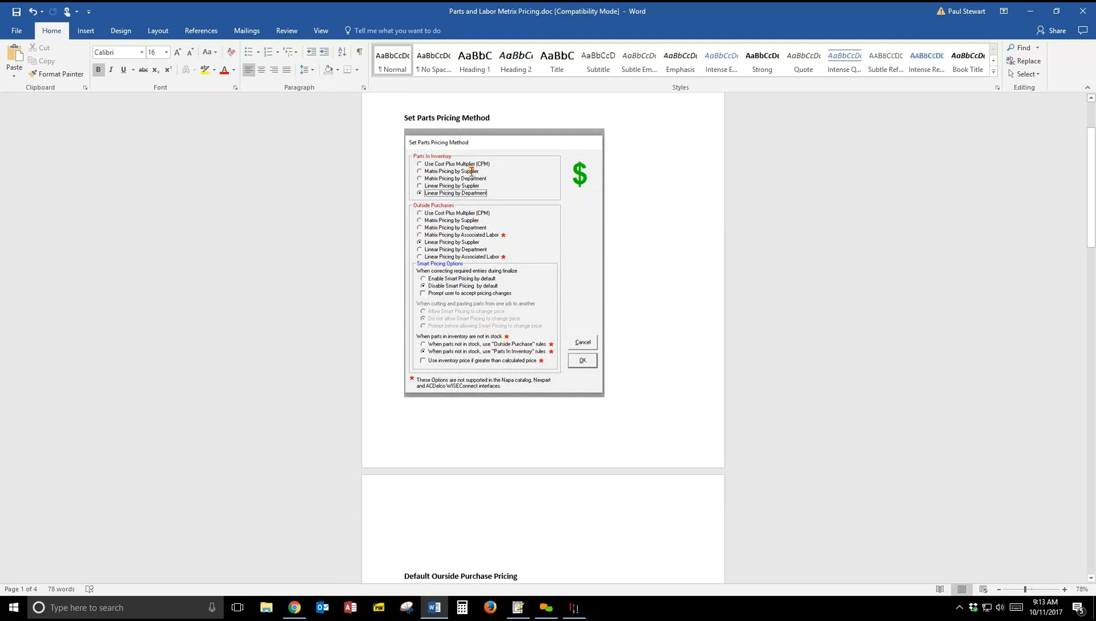
scroll(483, 267, "down", 2)
scroll(483, 268, "down", 5)
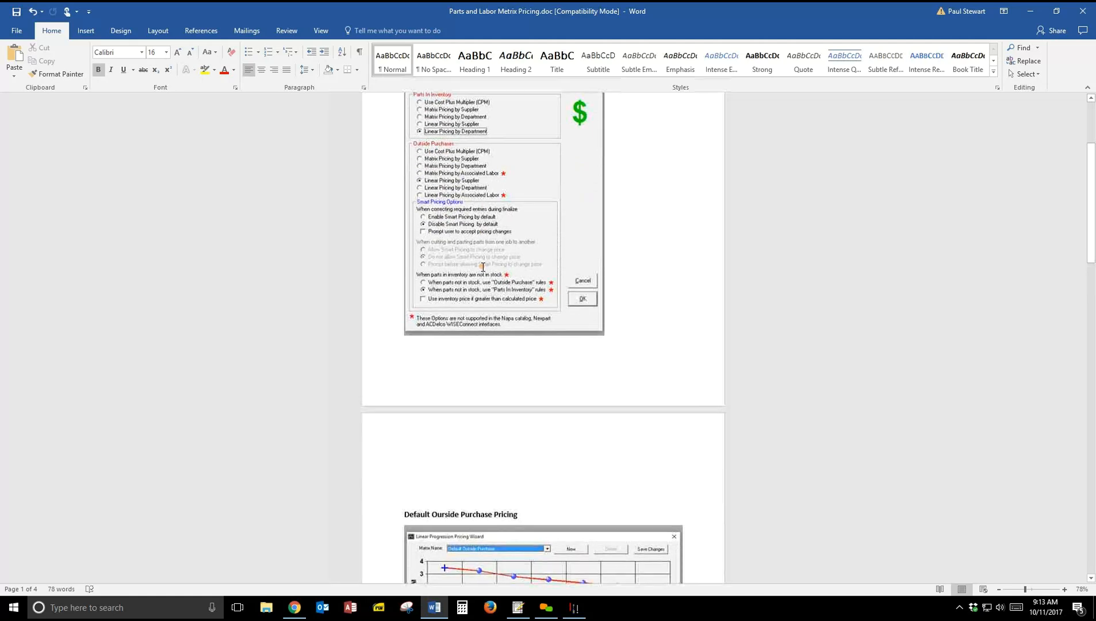
scroll(477, 270, "down", 3)
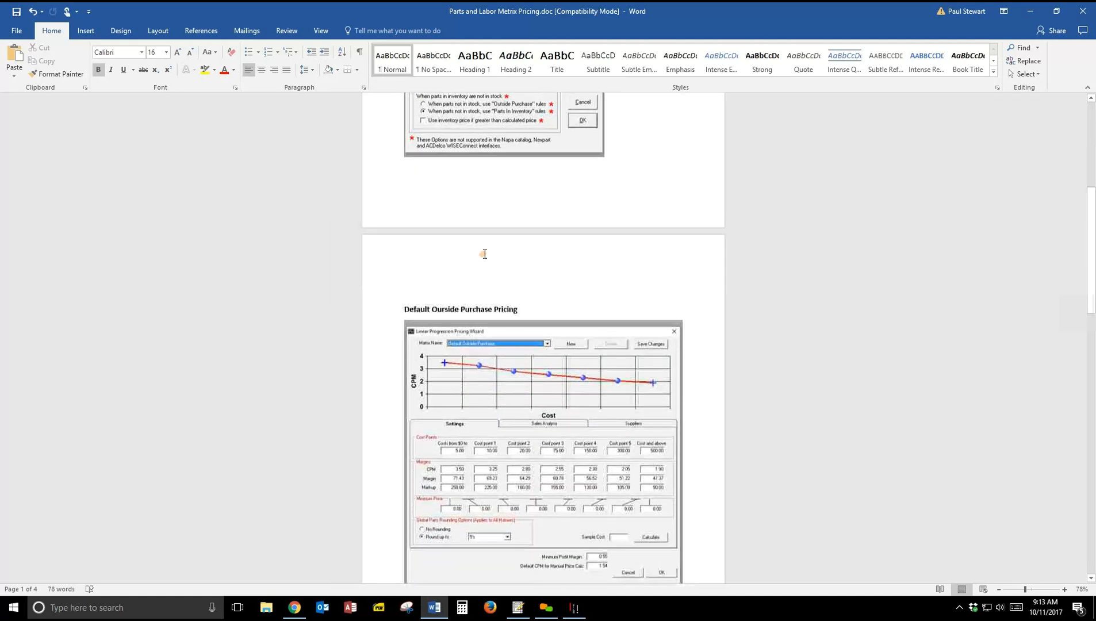
scroll(492, 285, "down", 1)
scroll(488, 284, "down", 1)
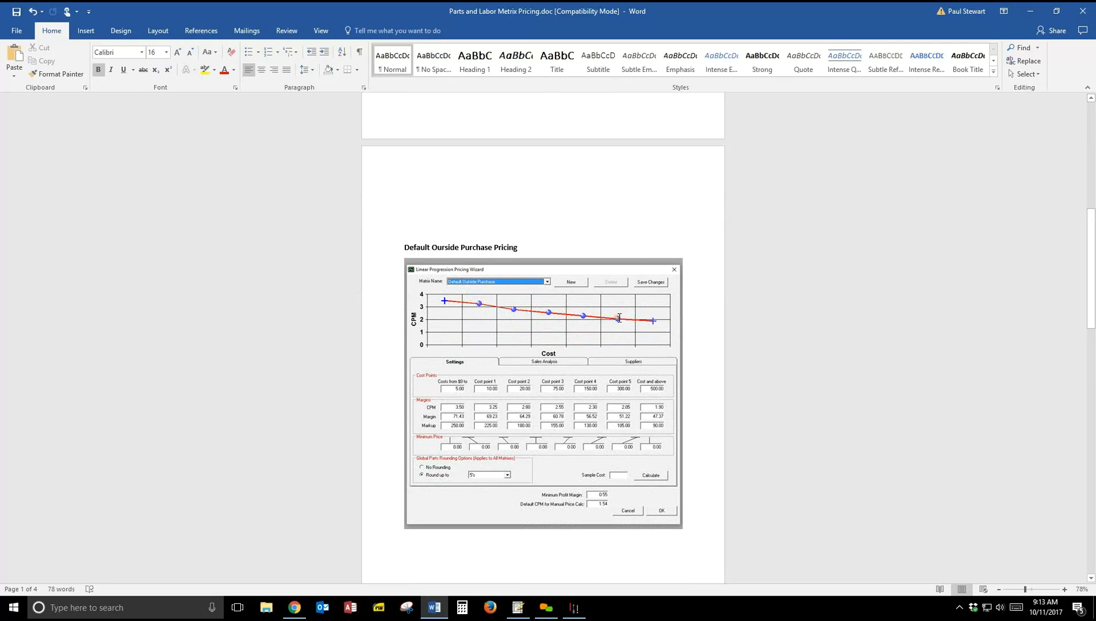
scroll(620, 319, "down", 3)
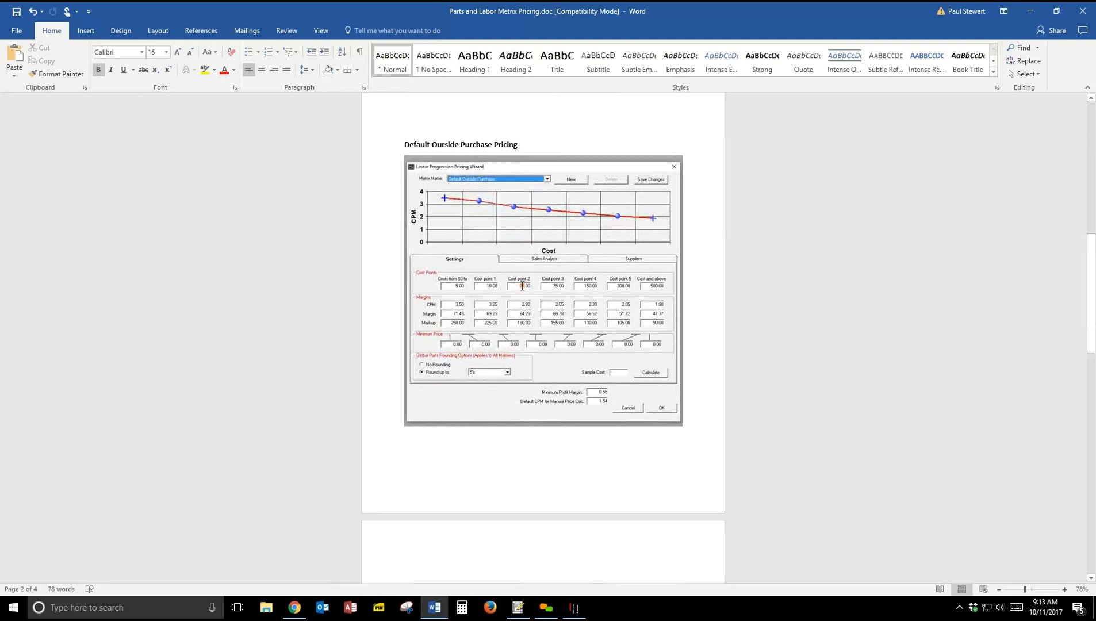
scroll(520, 288, "down", 5)
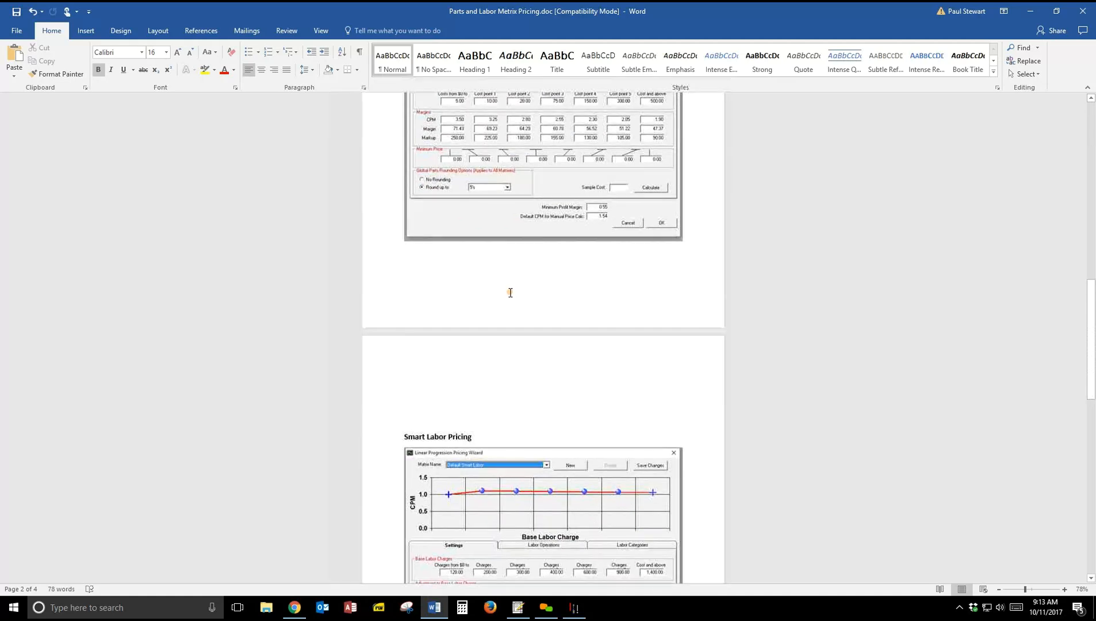
scroll(508, 295, "down", 3)
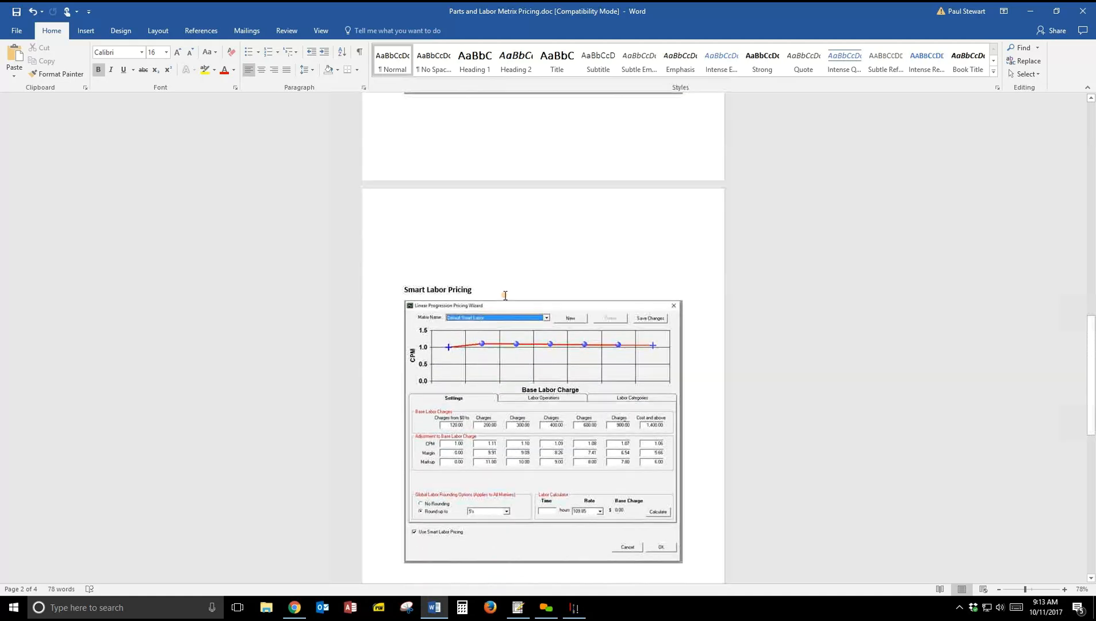
scroll(505, 296, "down", 7)
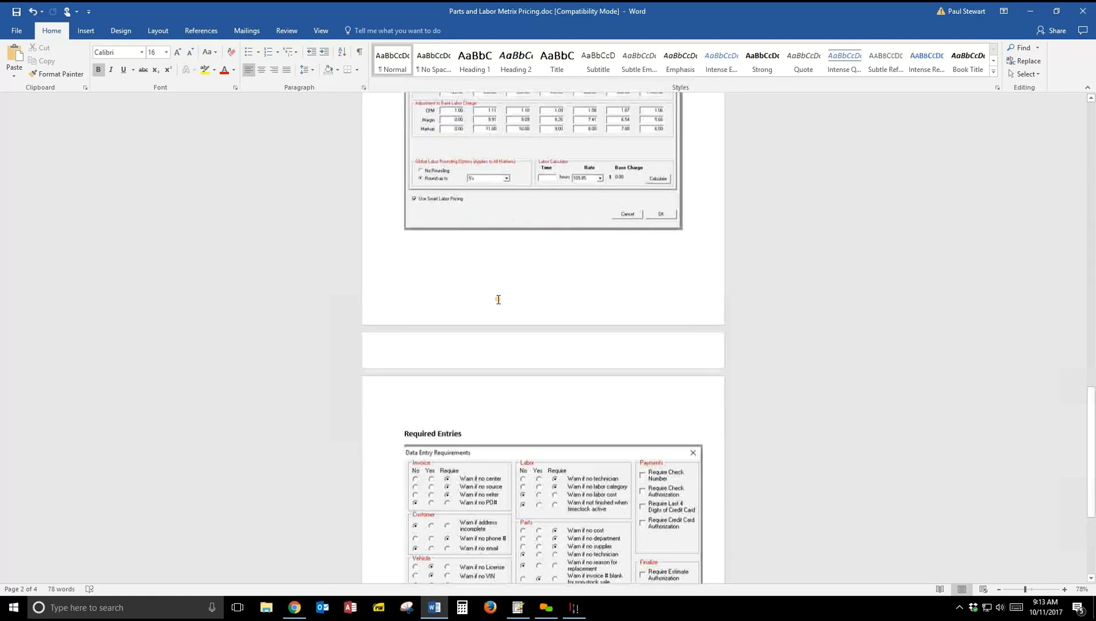
scroll(498, 299, "down", 2)
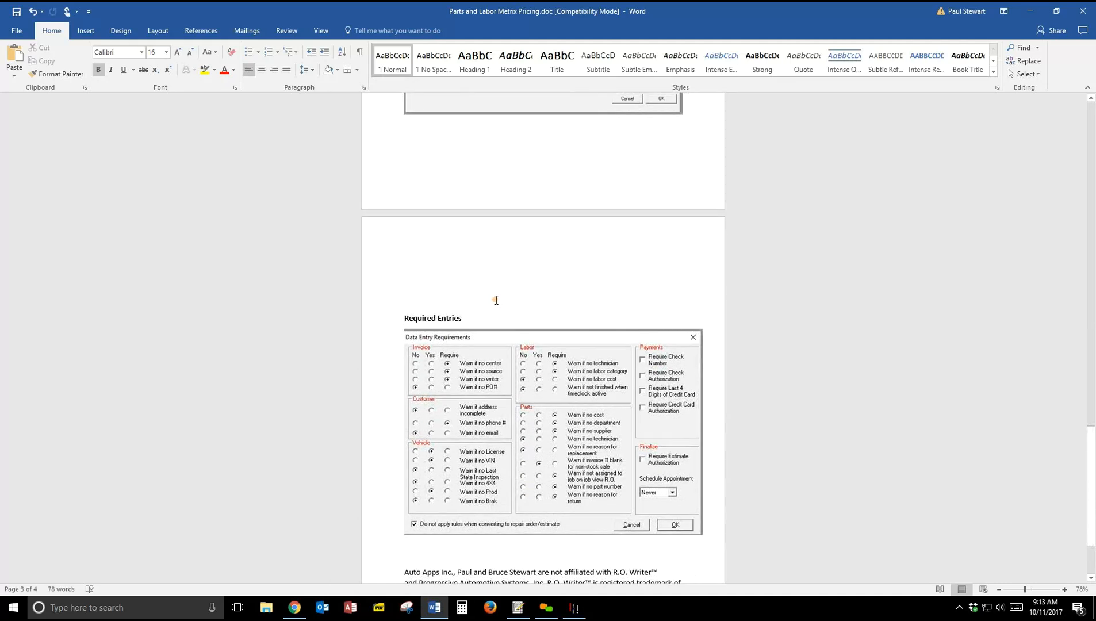
scroll(508, 378, "down", 3)
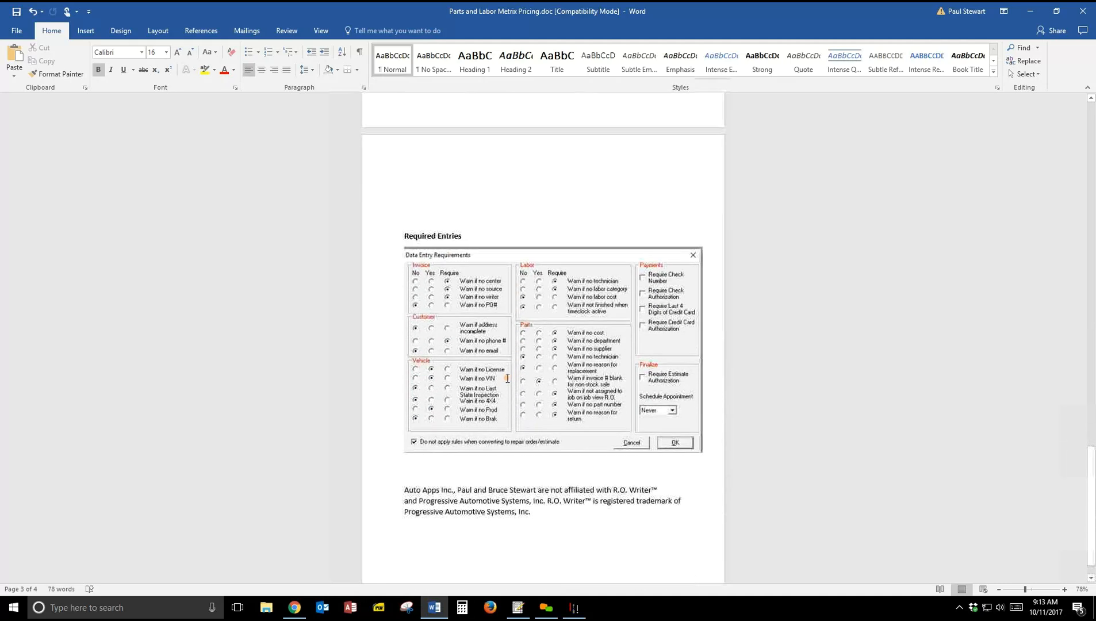
scroll(507, 378, "up", 3)
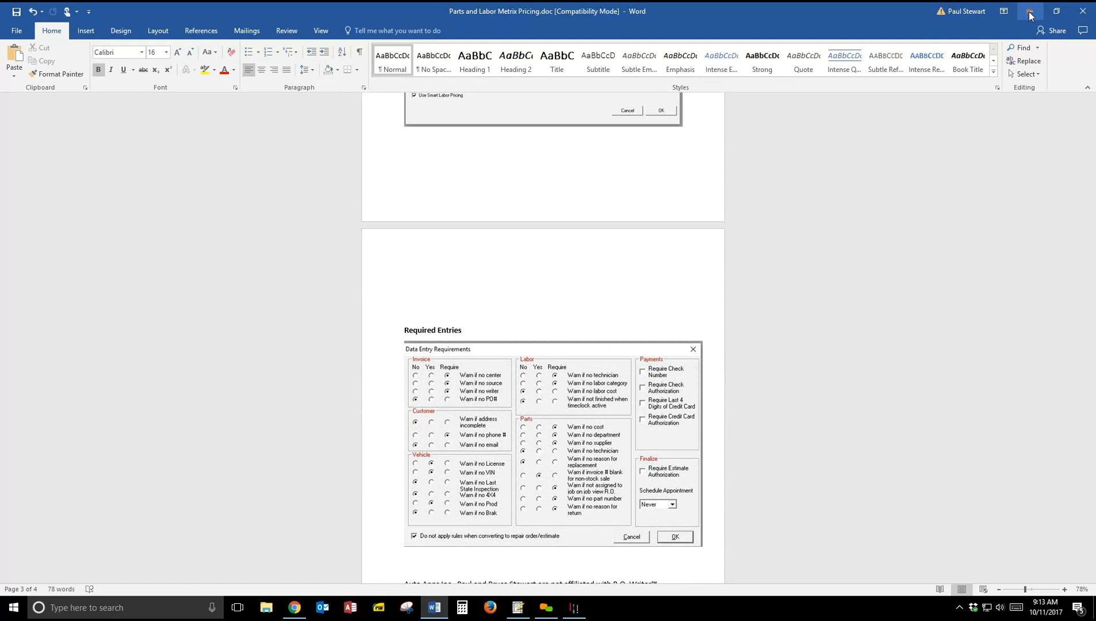
Switch to R.O. Writer Configuration, examine the parts pricing method settings for inventory and outside purchases, and accept them as they are.
left_click(1030, 12)
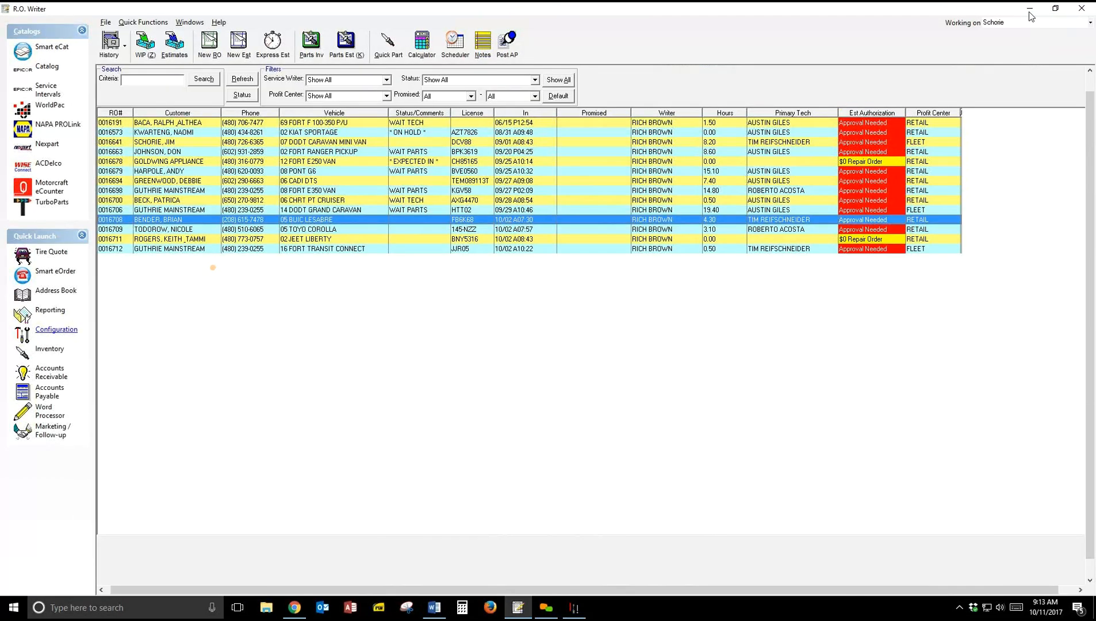
left_click(578, 611)
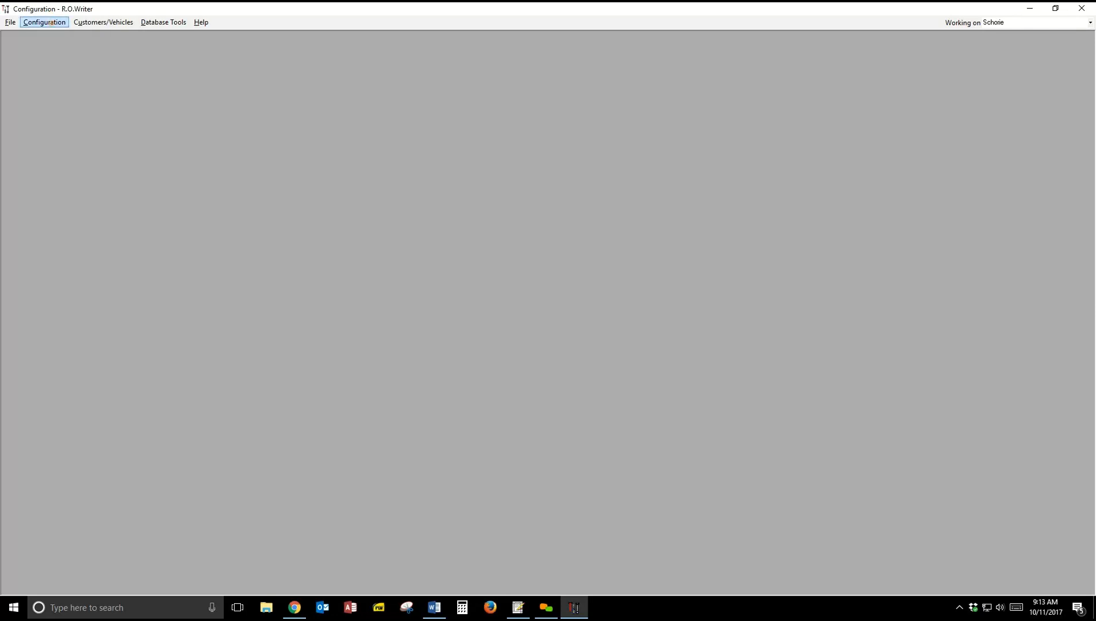
left_click(44, 22)
mouse_move(97, 46)
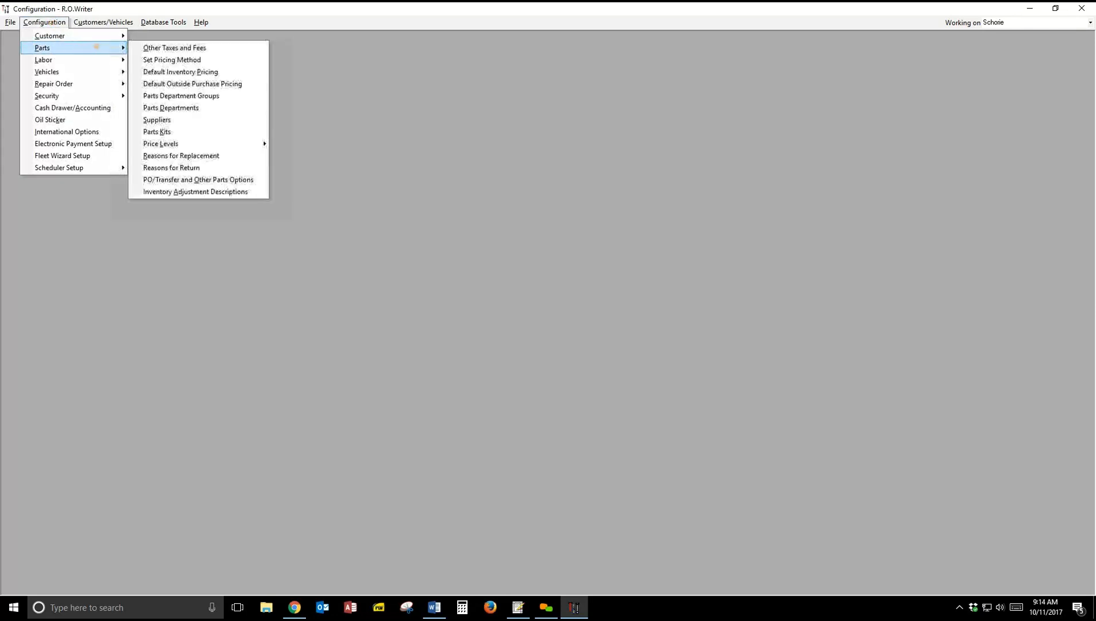
left_click(172, 60)
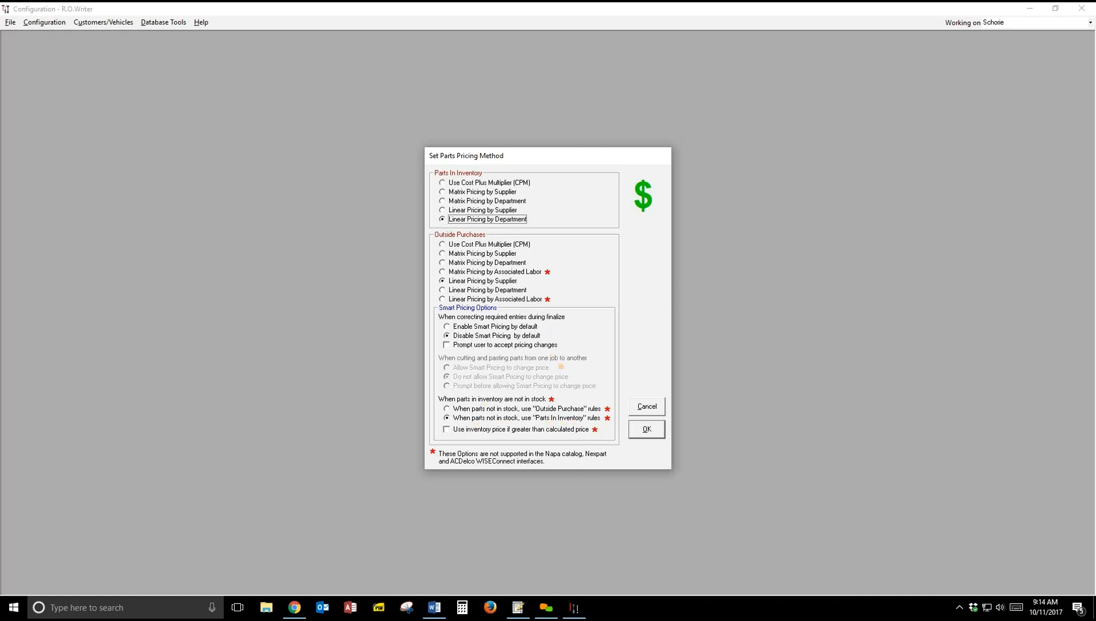
left_click(647, 430)
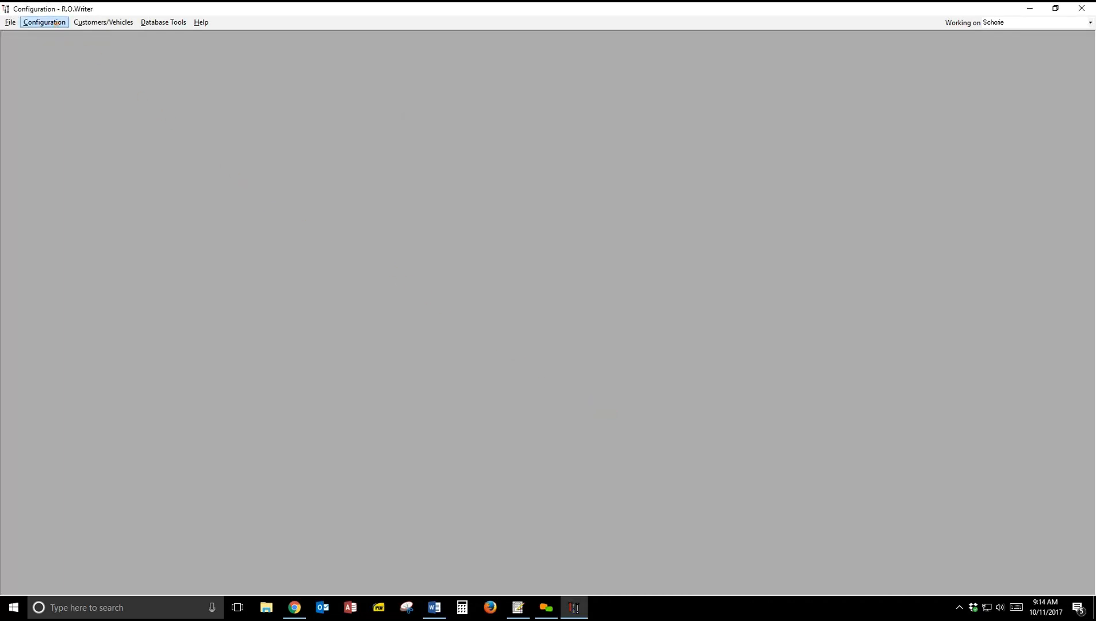
Open the default inventory pricing matrix, run its sales analysis for 10/11/2016 to 10/11/2017 and review its included departments.
left_click(45, 22)
mouse_move(74, 47)
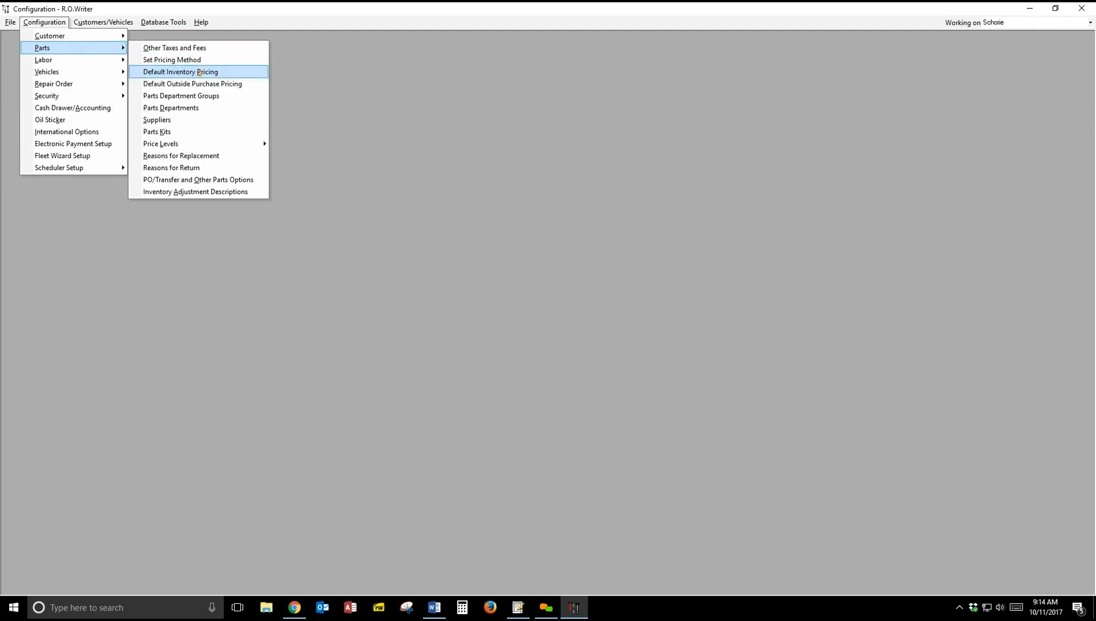
left_click(199, 72)
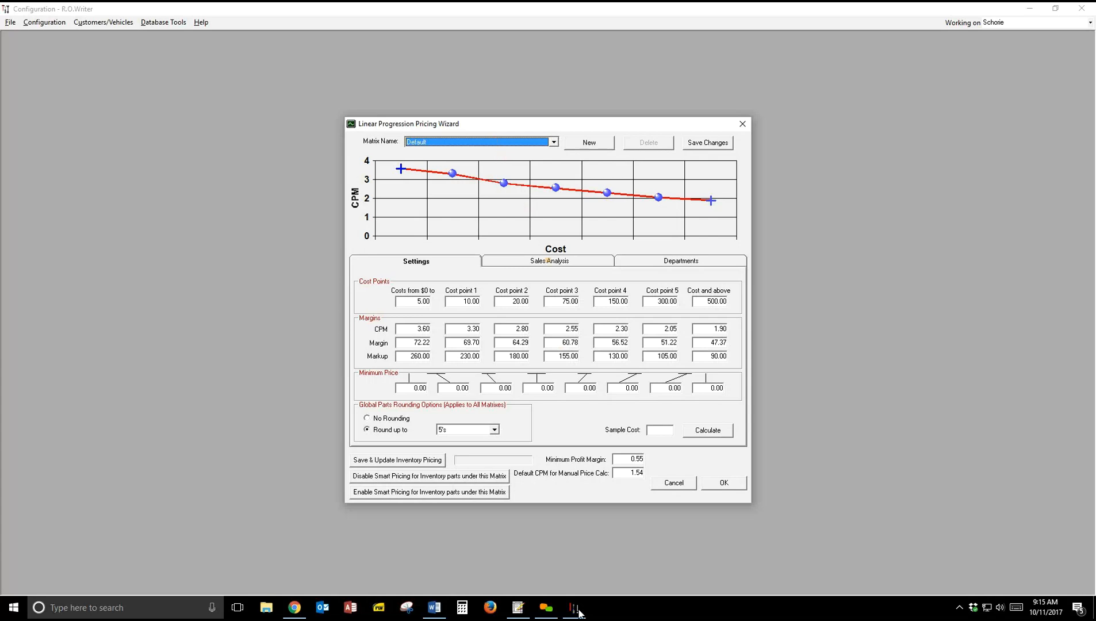
left_click(548, 260)
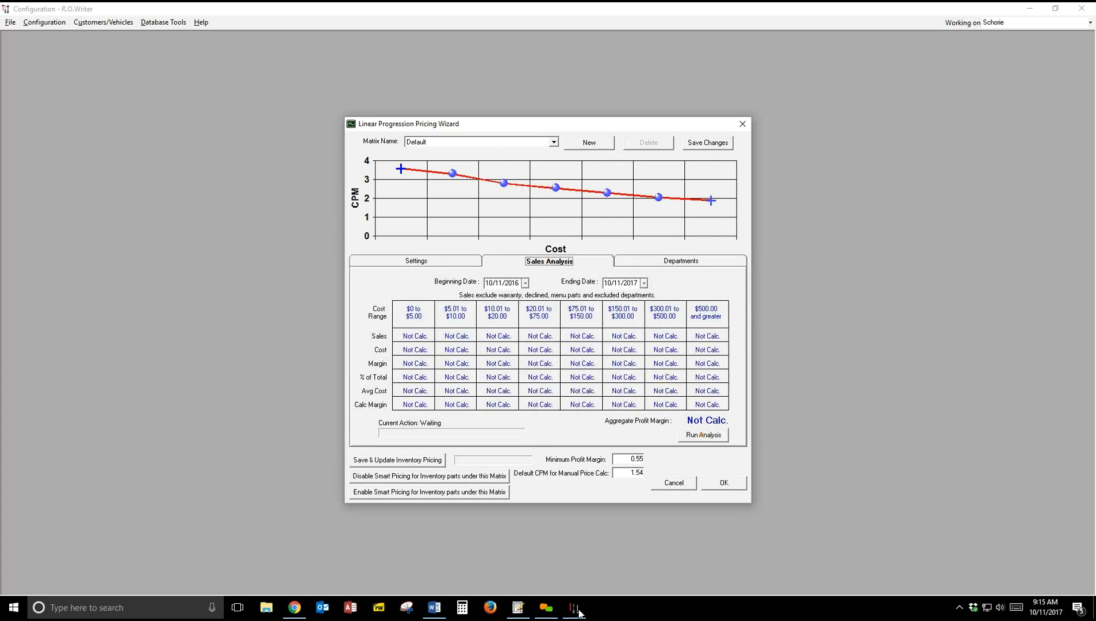
left_click(702, 434)
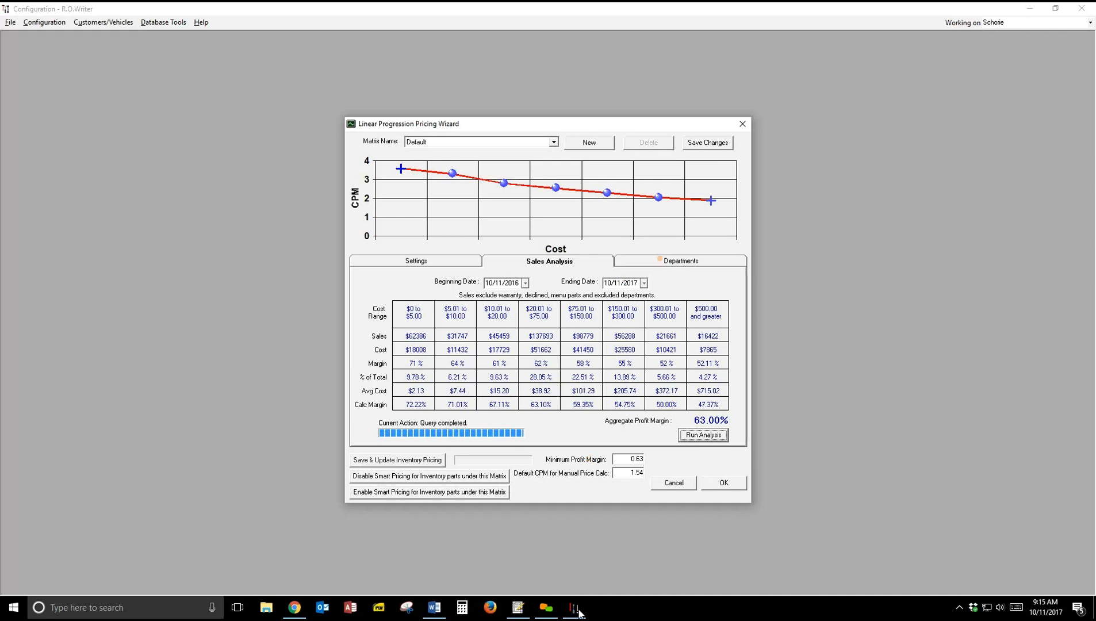
left_click(681, 260)
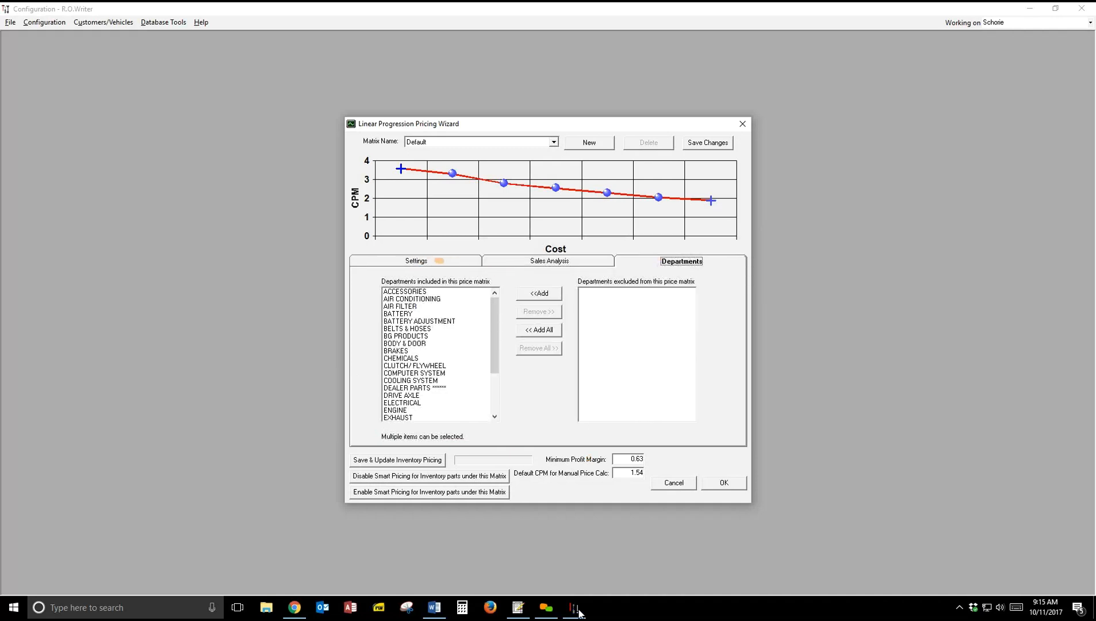
left_click(417, 261)
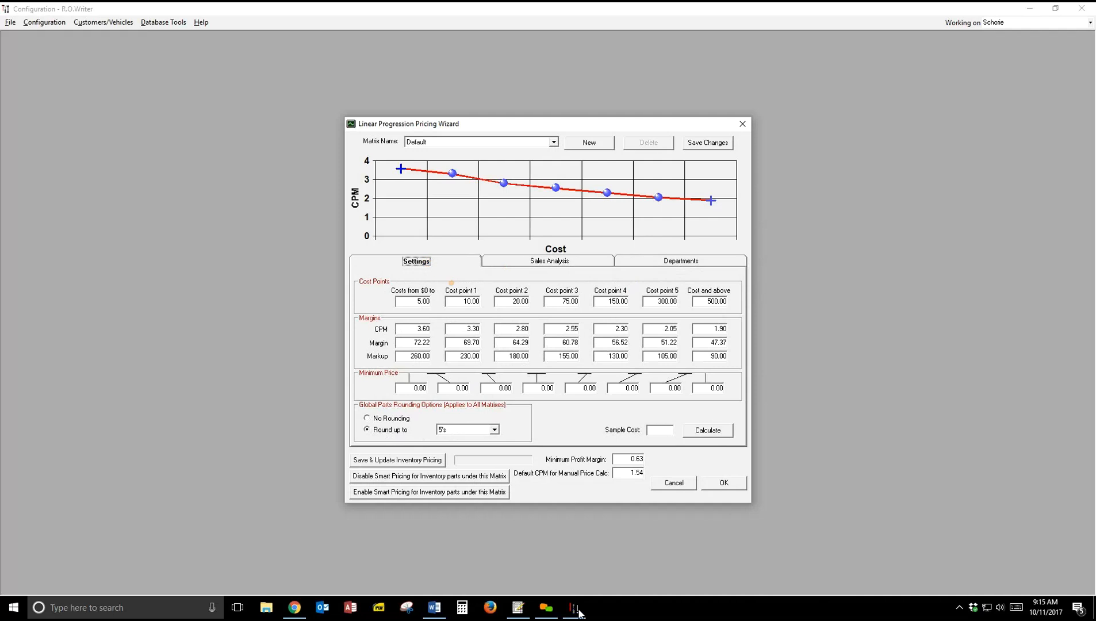
Examine the cost points and margins of the Tire - New matrix and the Battery matrix.
left_click(553, 142)
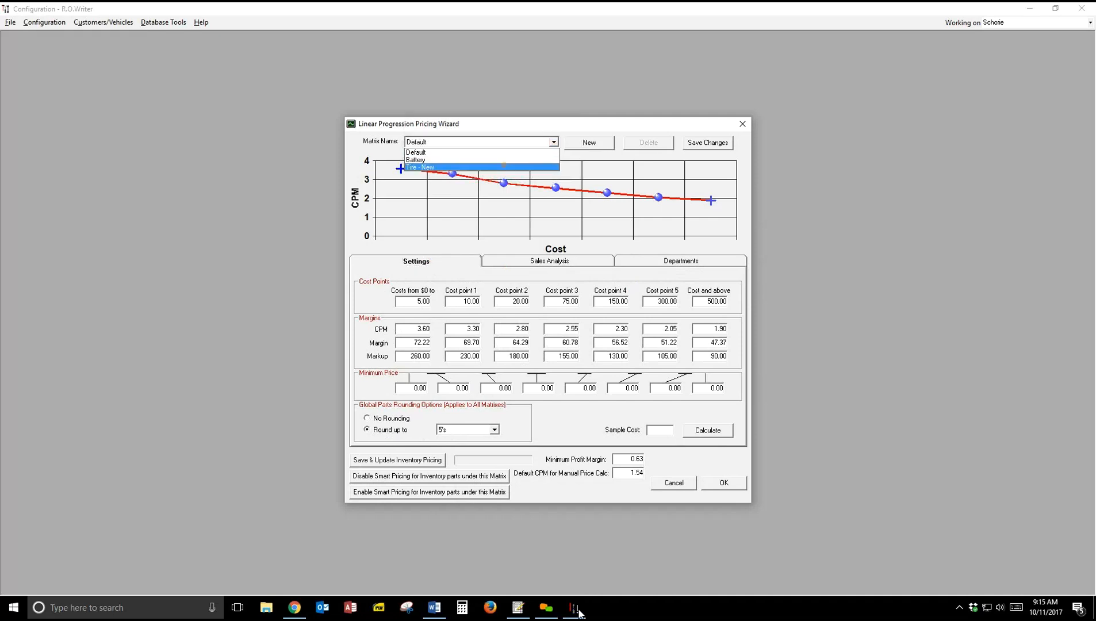
left_click(504, 166)
left_click(533, 143)
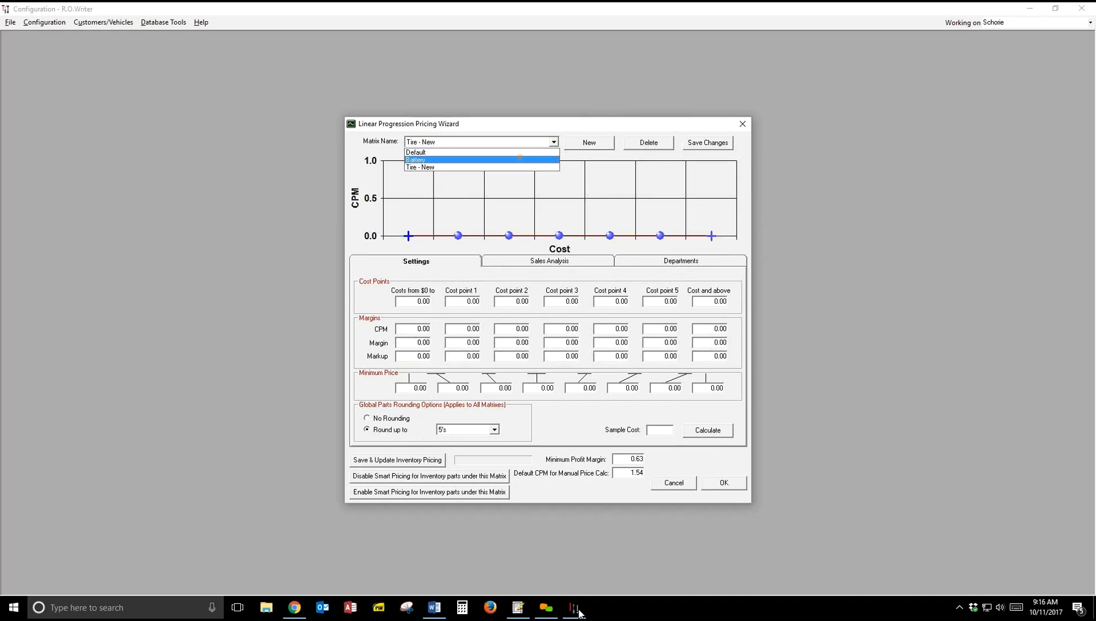
left_click(520, 160)
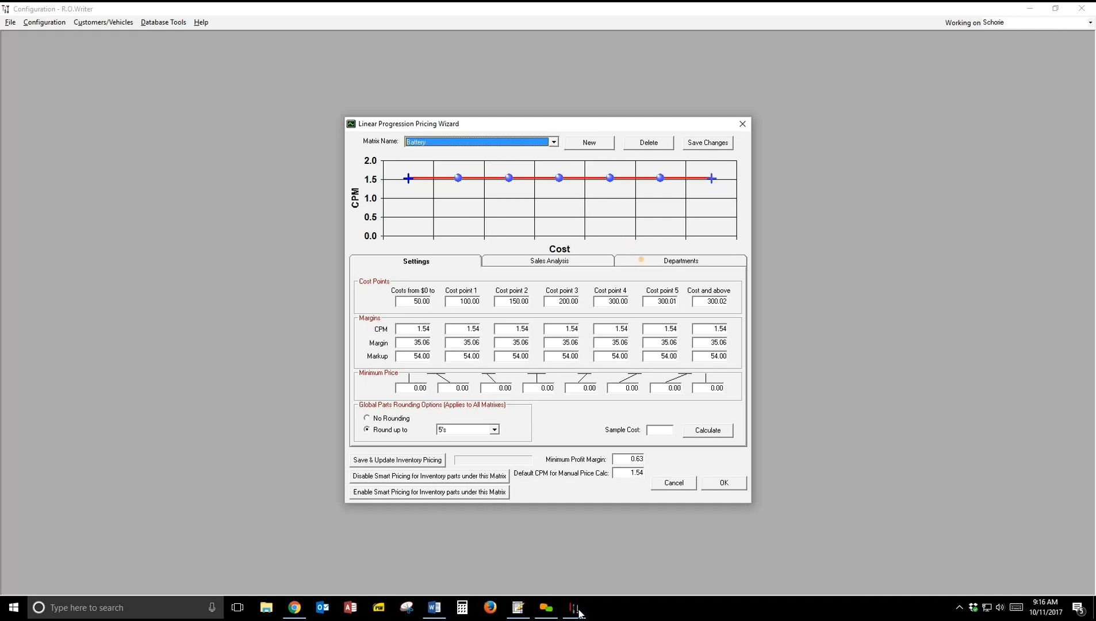
Add the BATTERY department to the departments included in the Battery price matrix.
left_click(641, 259)
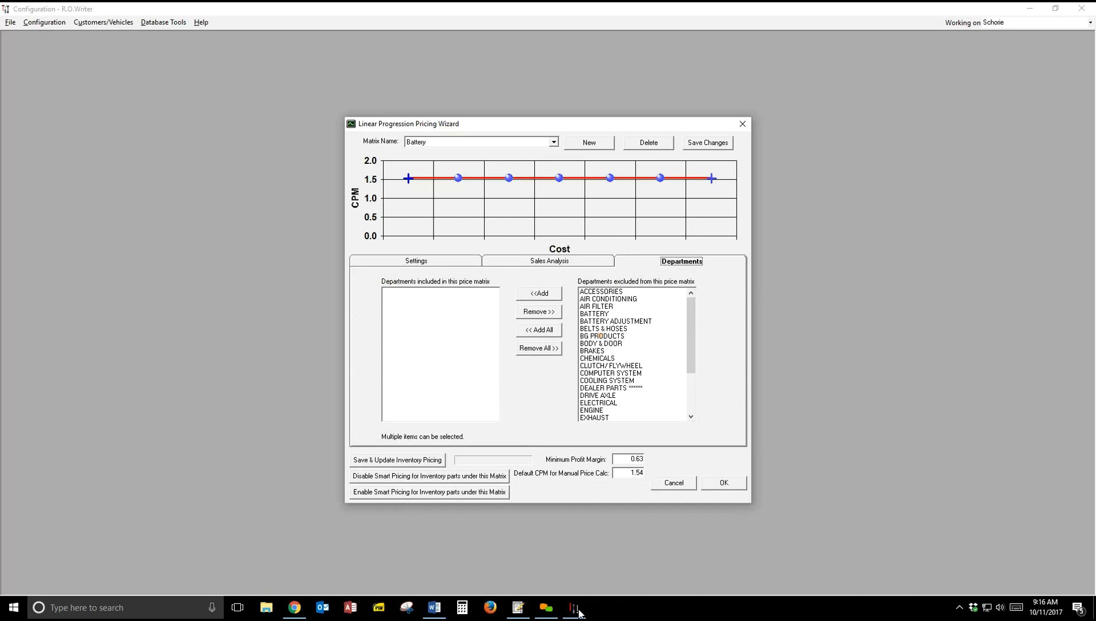
left_click(594, 315)
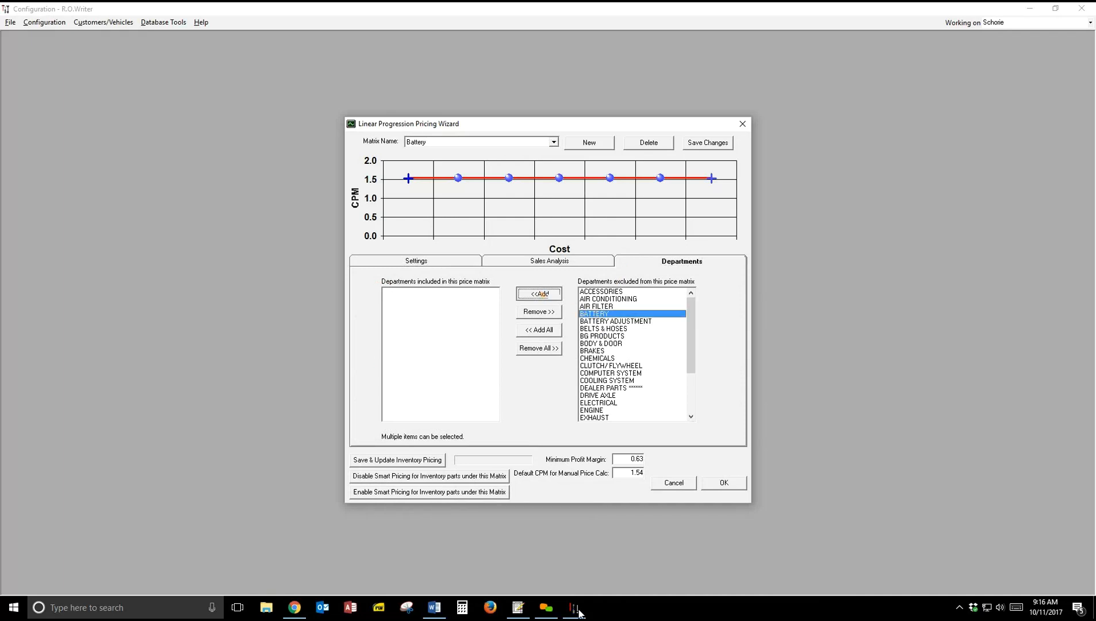
left_click(541, 293)
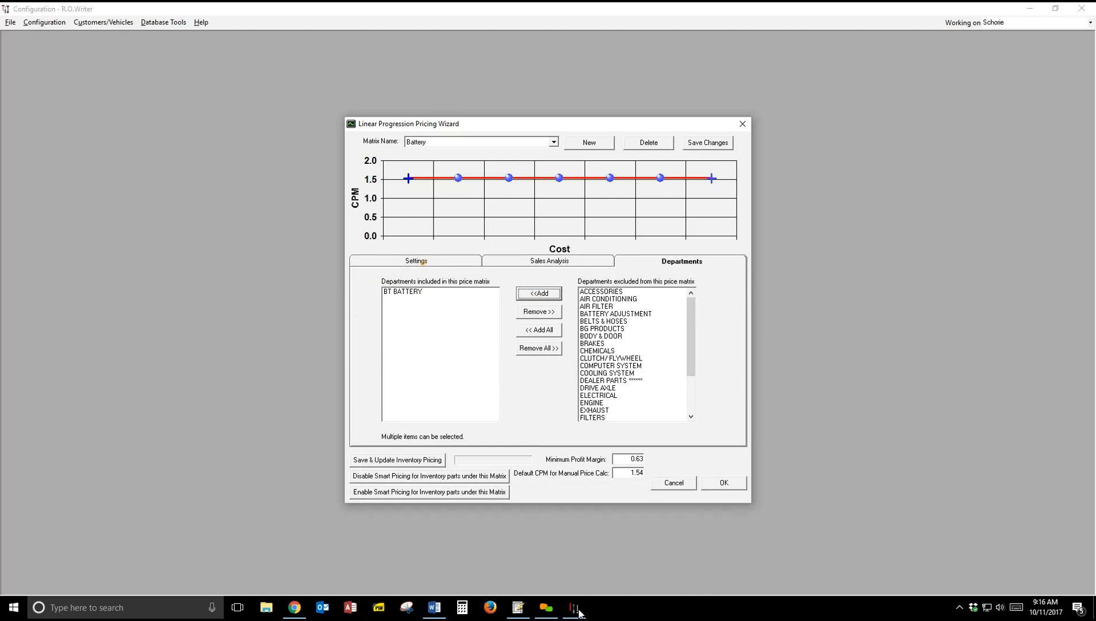
Review the global parts rounding choices in the matrix settings and select rounding up to 5's.
left_click(422, 261)
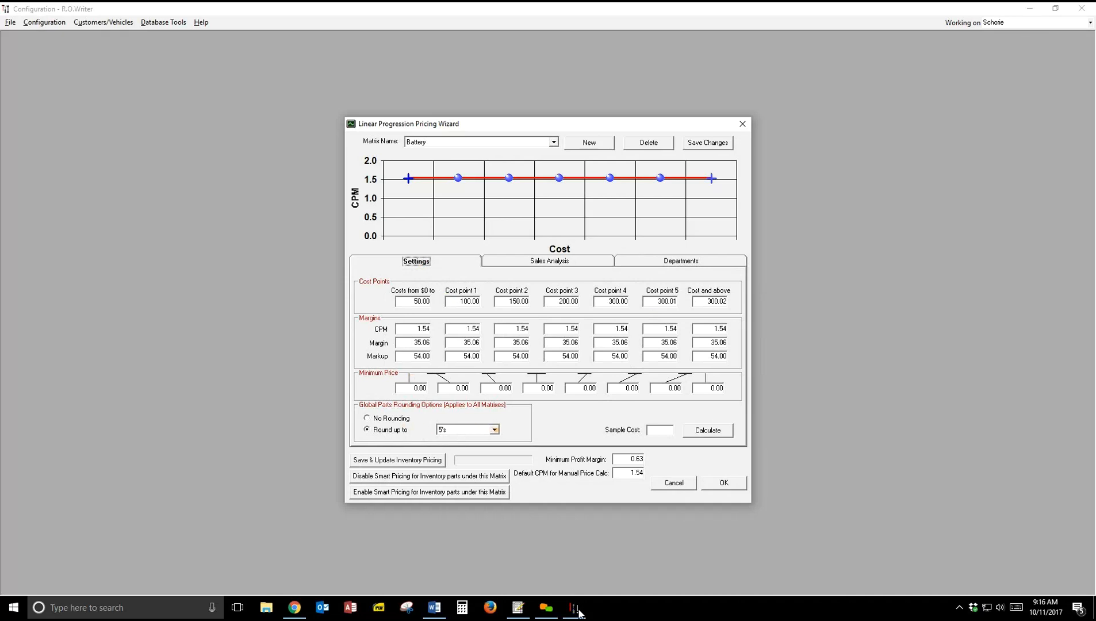
left_click(494, 430)
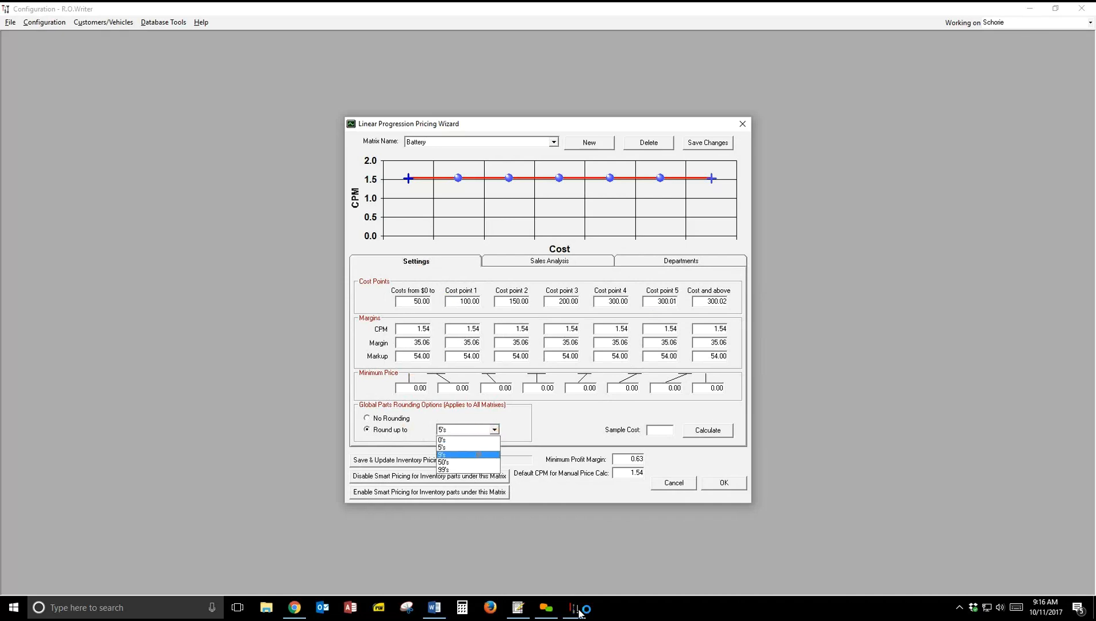
left_click(482, 447)
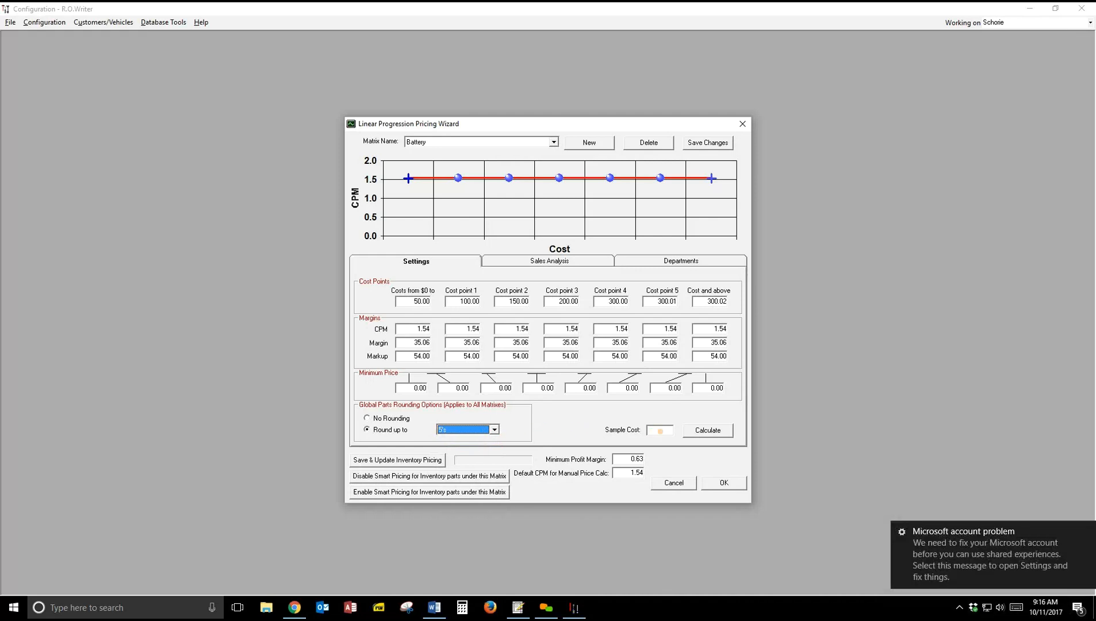
Calculate the sell price for a sample cost of 60.00 with the Default inventory matrix and close the pricing wizard.
left_click(659, 431)
left_click(554, 142)
left_click(477, 152)
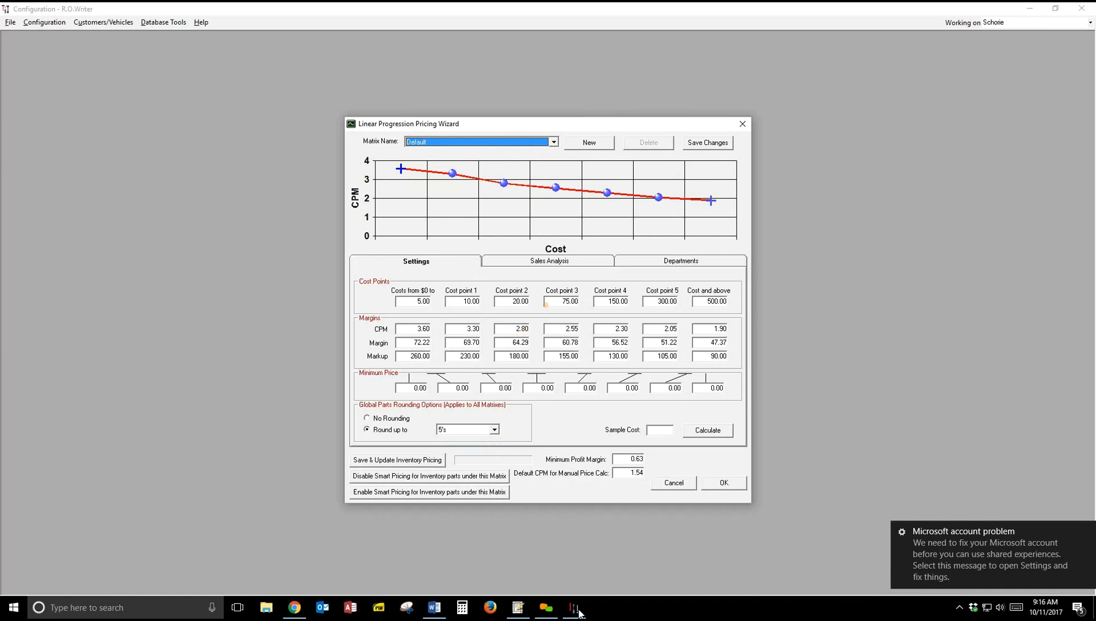
left_click(656, 430)
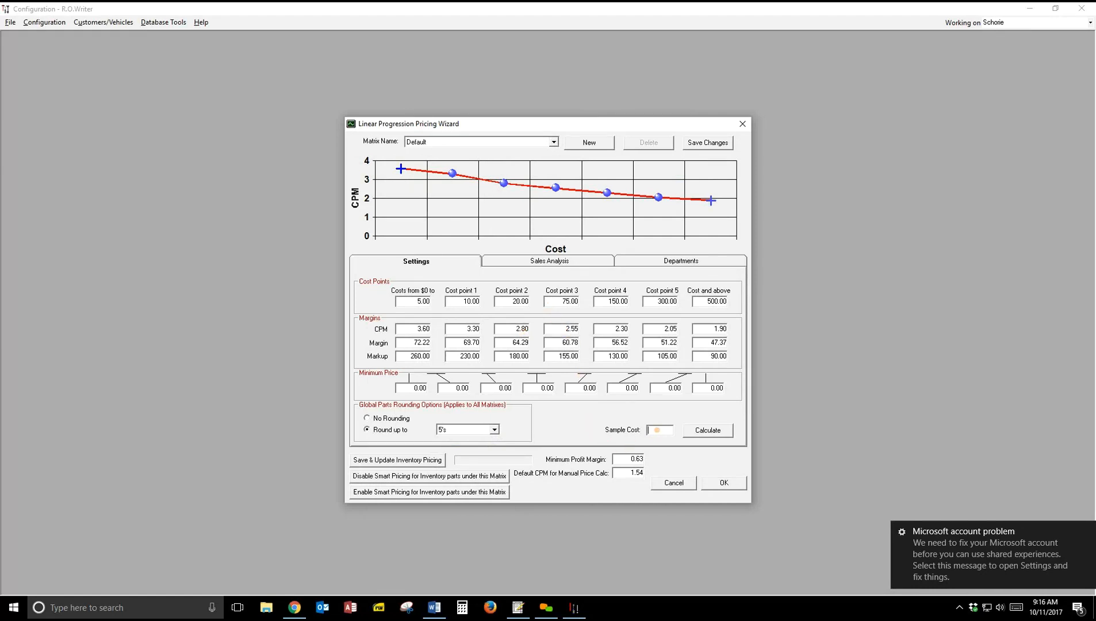
type("60.00")
left_click(707, 430)
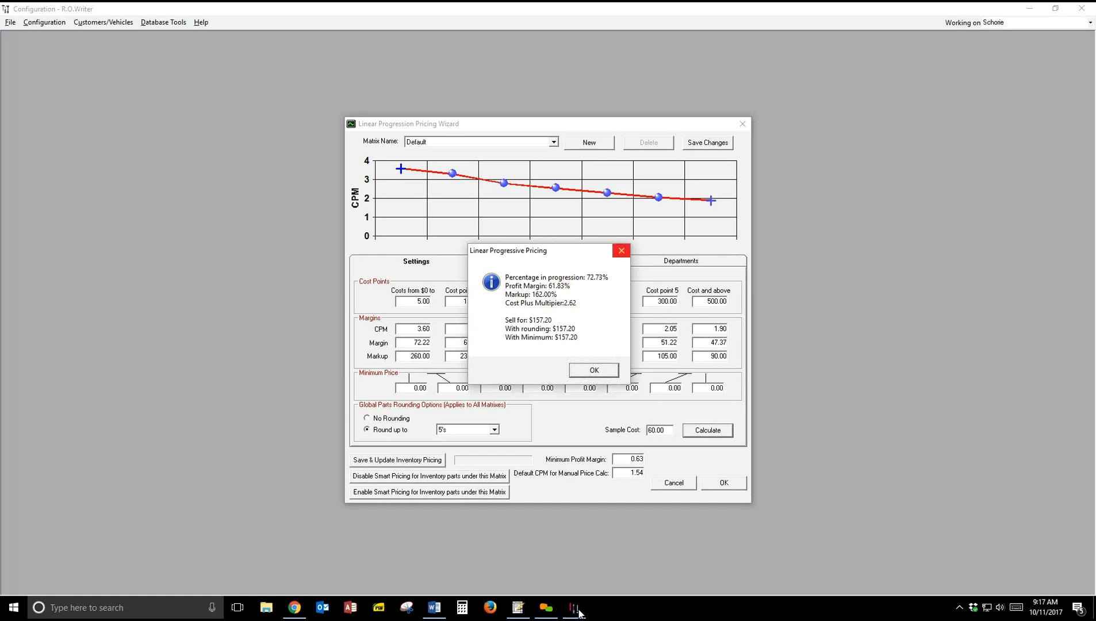
left_click(621, 250)
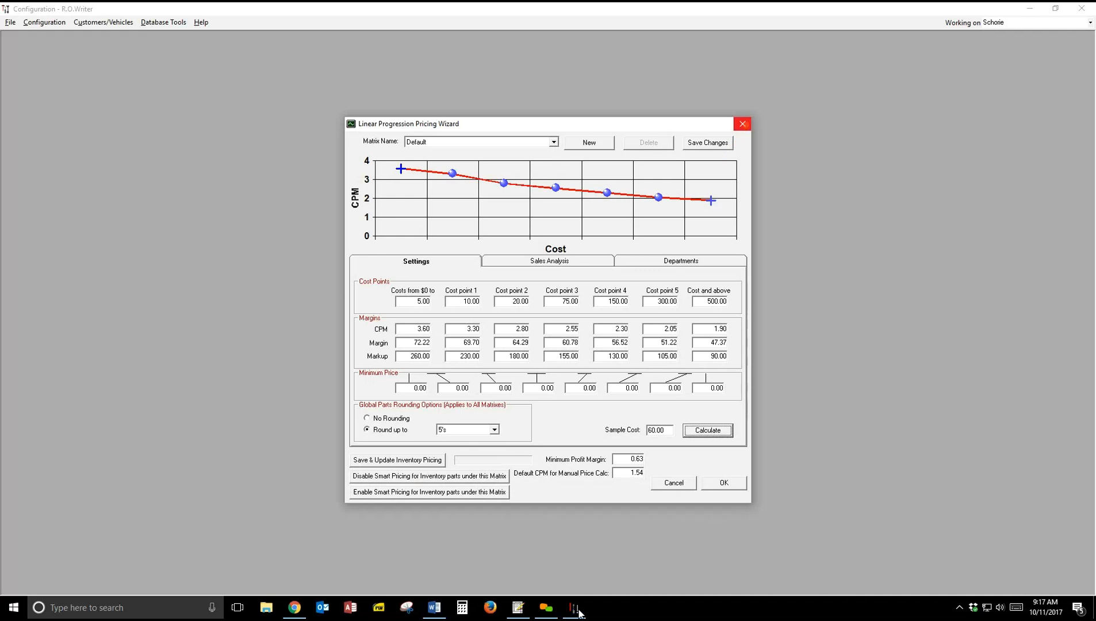
left_click(743, 123)
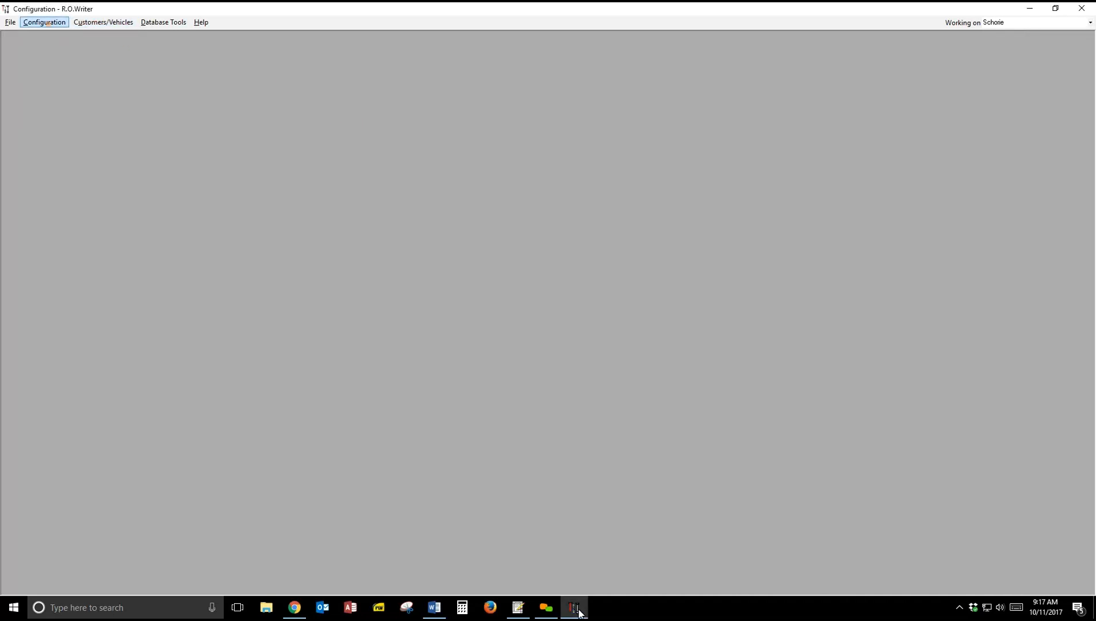
Open the default outside purchase pricing and review the suppliers included in and excluded from the Default Outside Purchase matrix.
left_click(44, 22)
mouse_move(81, 47)
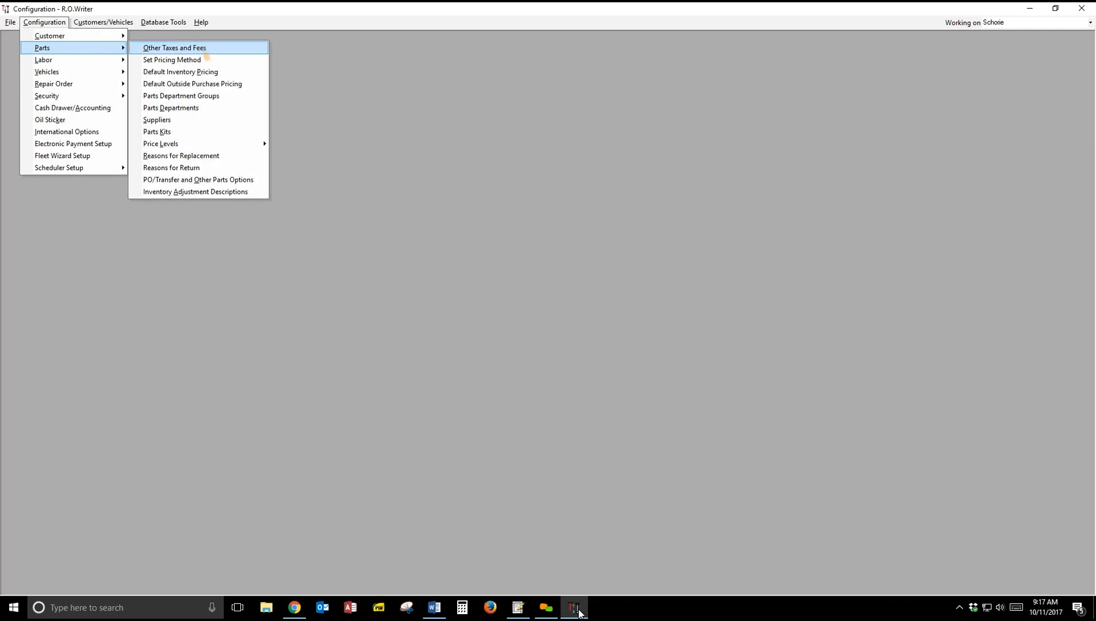
left_click(209, 84)
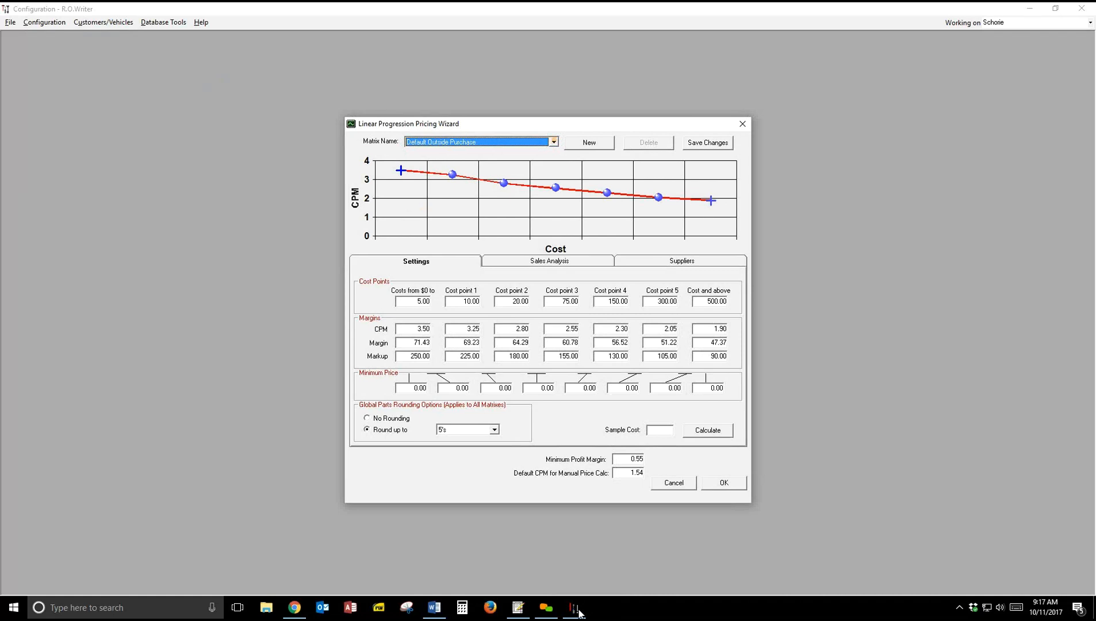
left_click(554, 142)
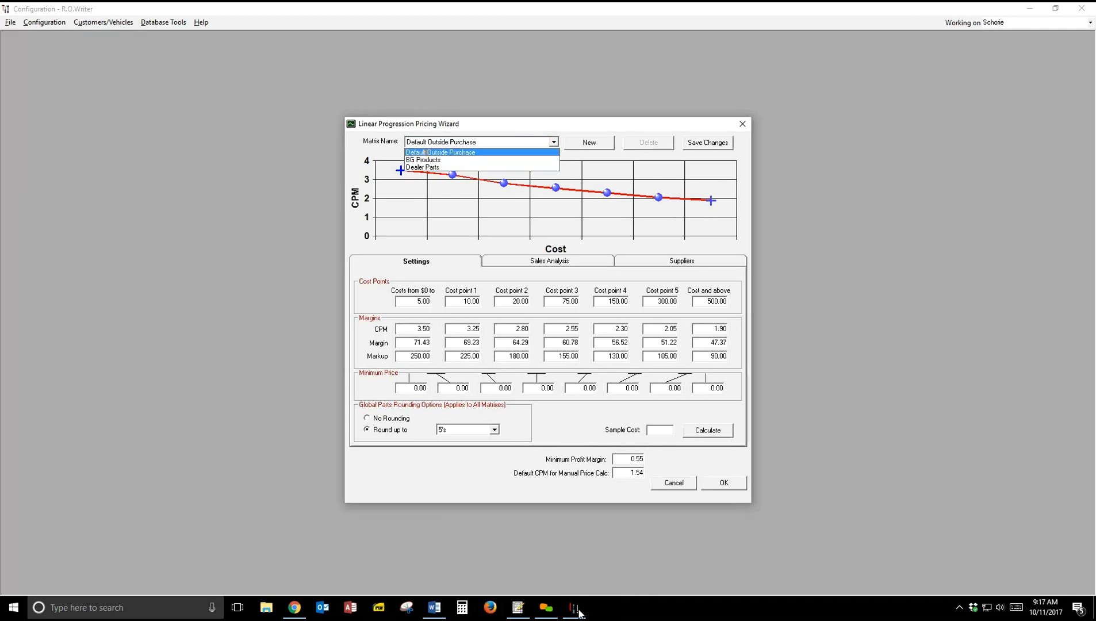
left_click(426, 152)
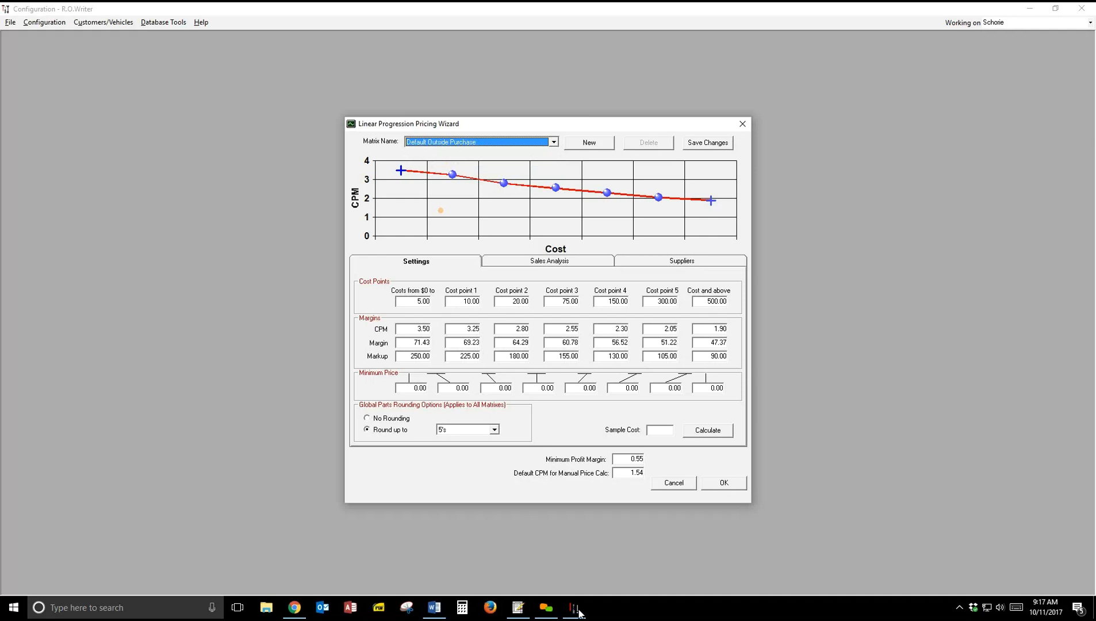
left_click(682, 259)
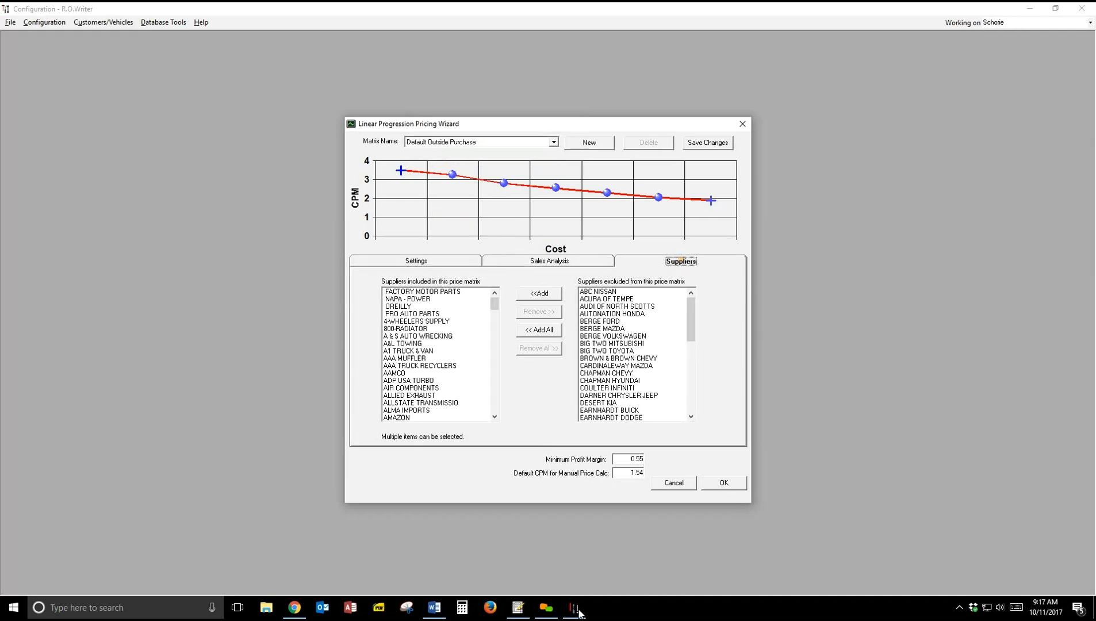
Switch to the Dealer Parts matrix and examine its included suppliers and its cost point and margin settings.
left_click(535, 143)
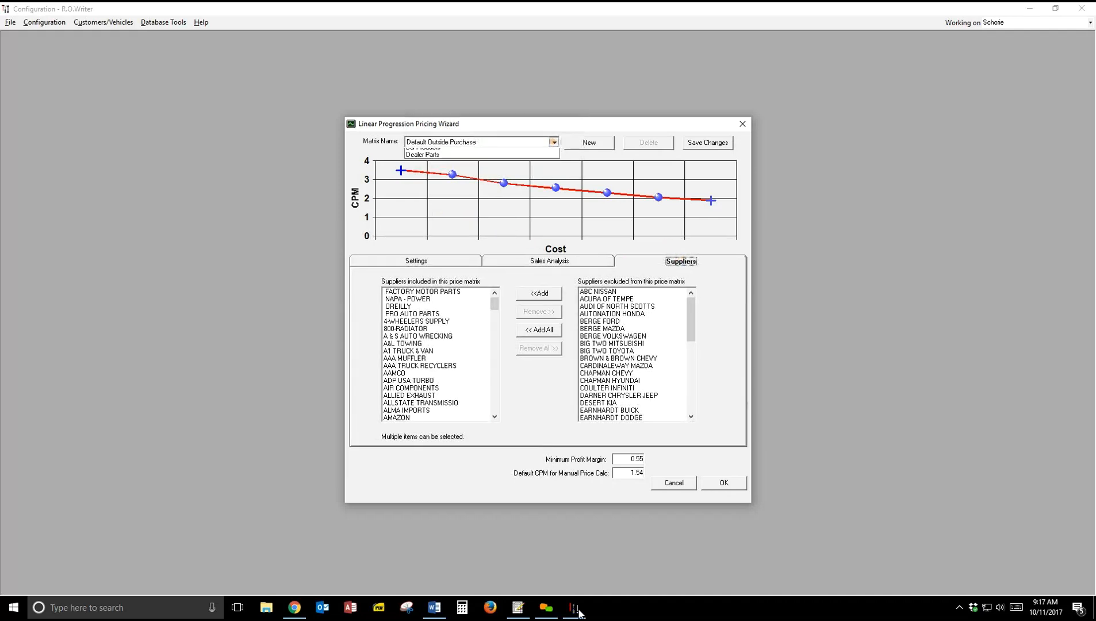
left_click(426, 166)
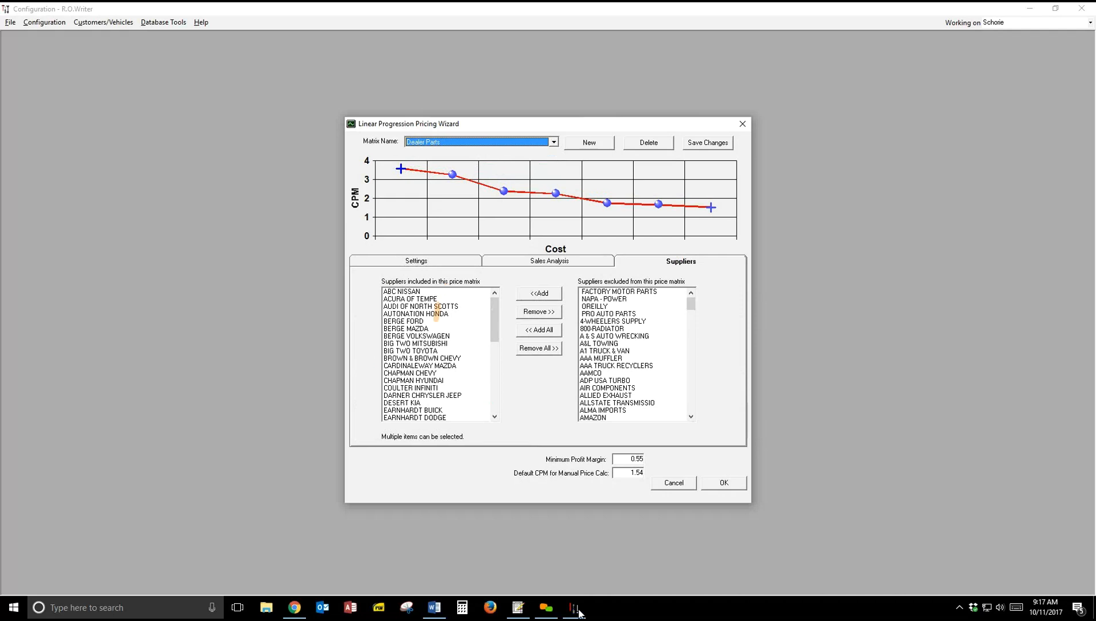
left_click_drag(492, 346, 462, 274)
left_click(422, 261)
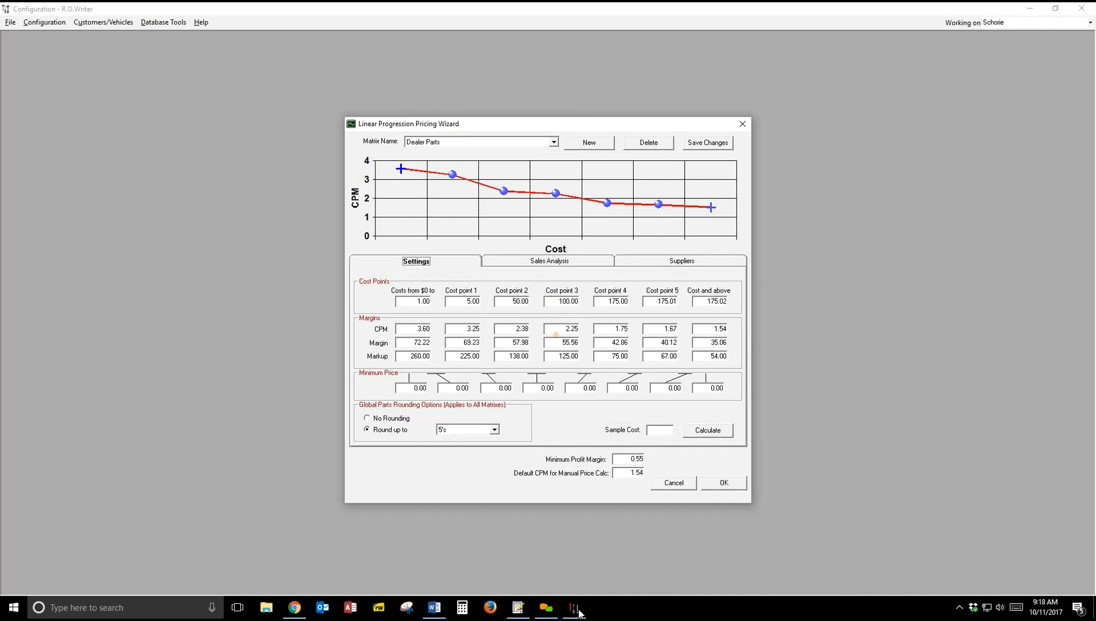
Calculate the sell price for a sample cost of 75.00 with the Dealer Parts matrix and compare it with the cost point 3 multiplier.
left_click(656, 431)
type("75.00")
left_click(718, 428)
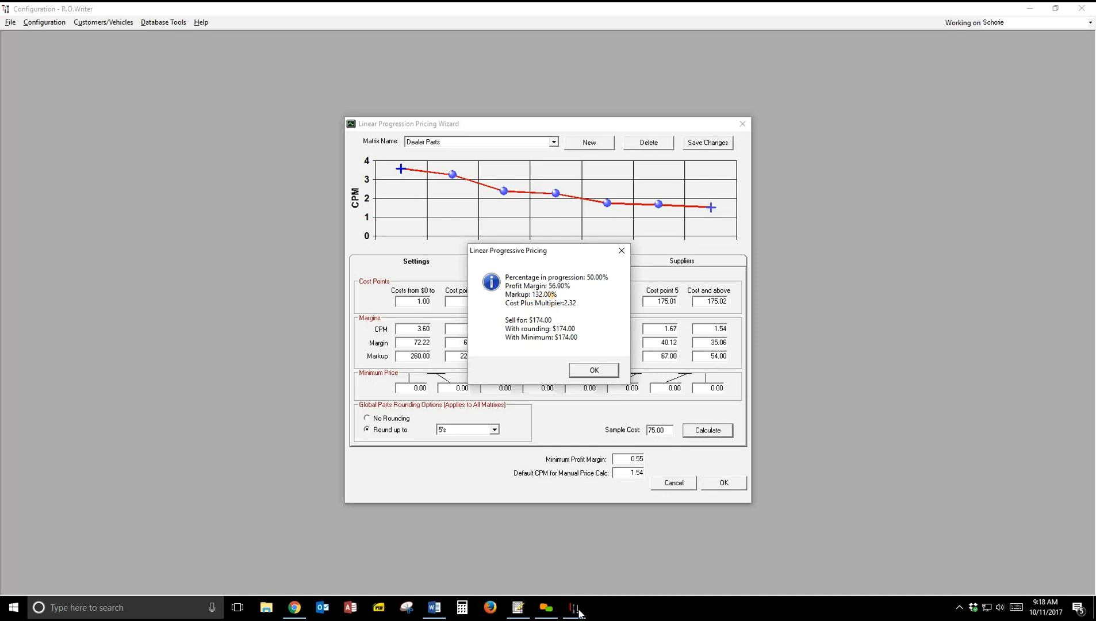
left_click_drag(567, 254, 715, 260)
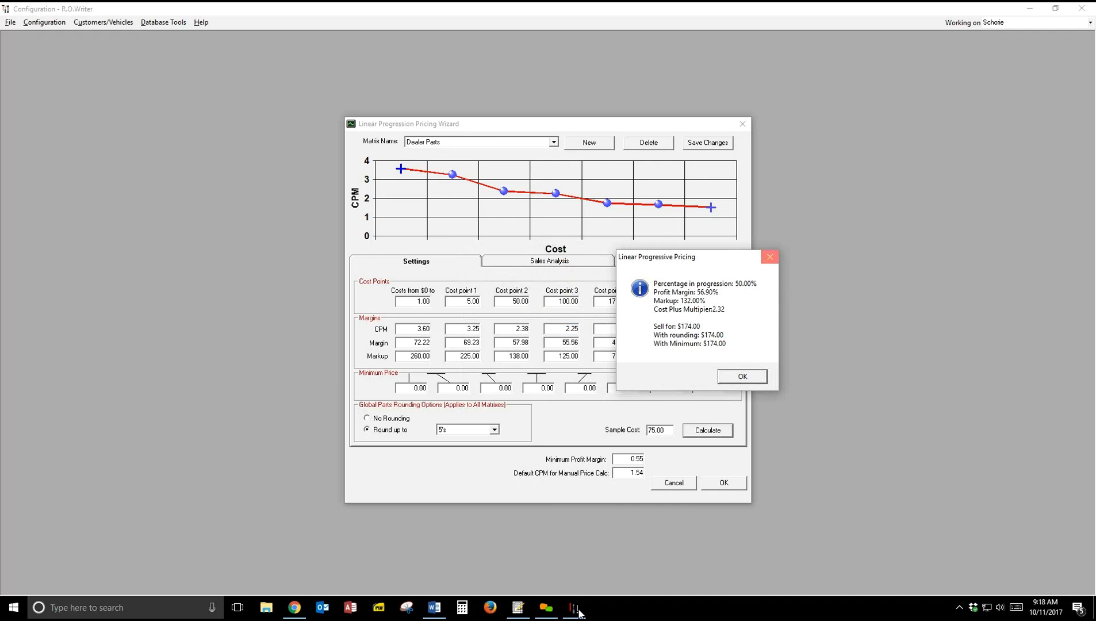
left_click(770, 257)
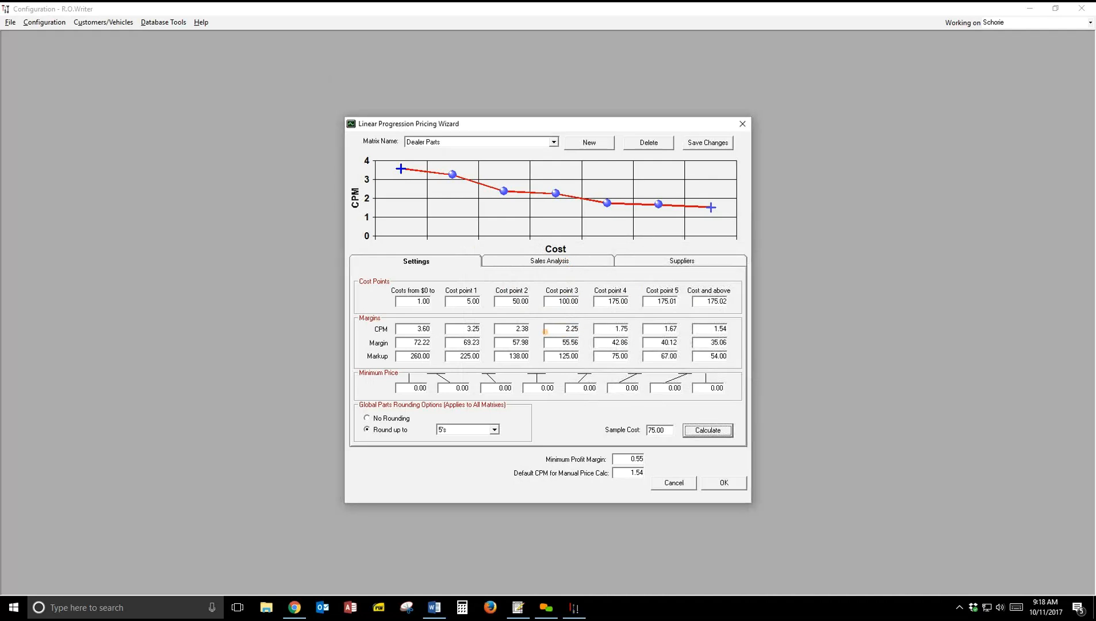
left_click(567, 331)
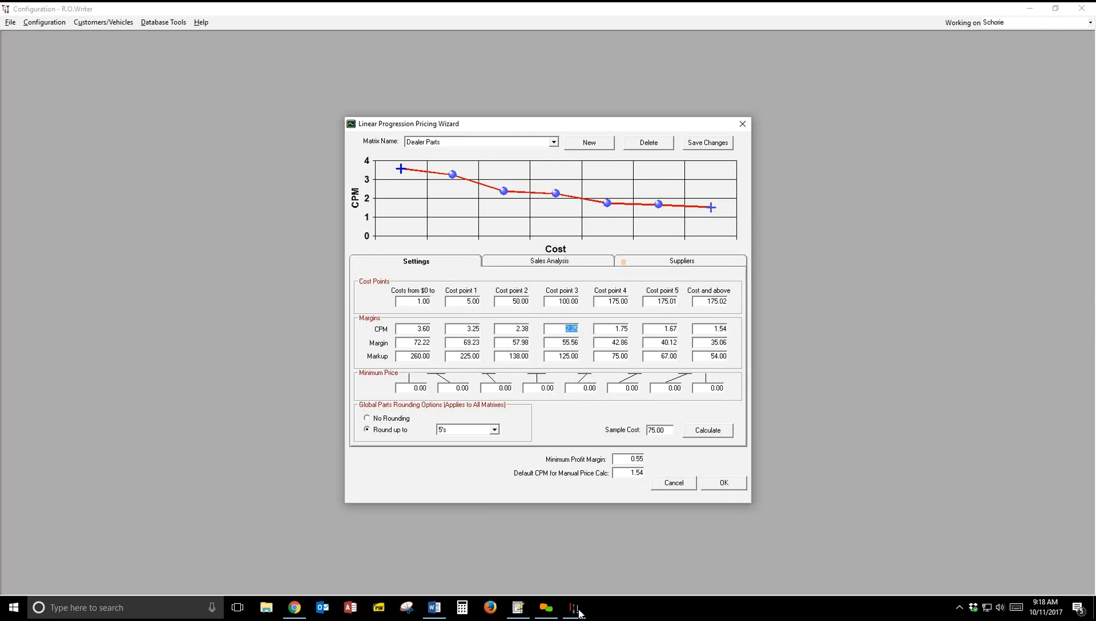
Run the Dealer Parts matrix's sales analysis for 10/11/2016 to 10/11/2017 and leave the pricing wizard without saving.
left_click(596, 263)
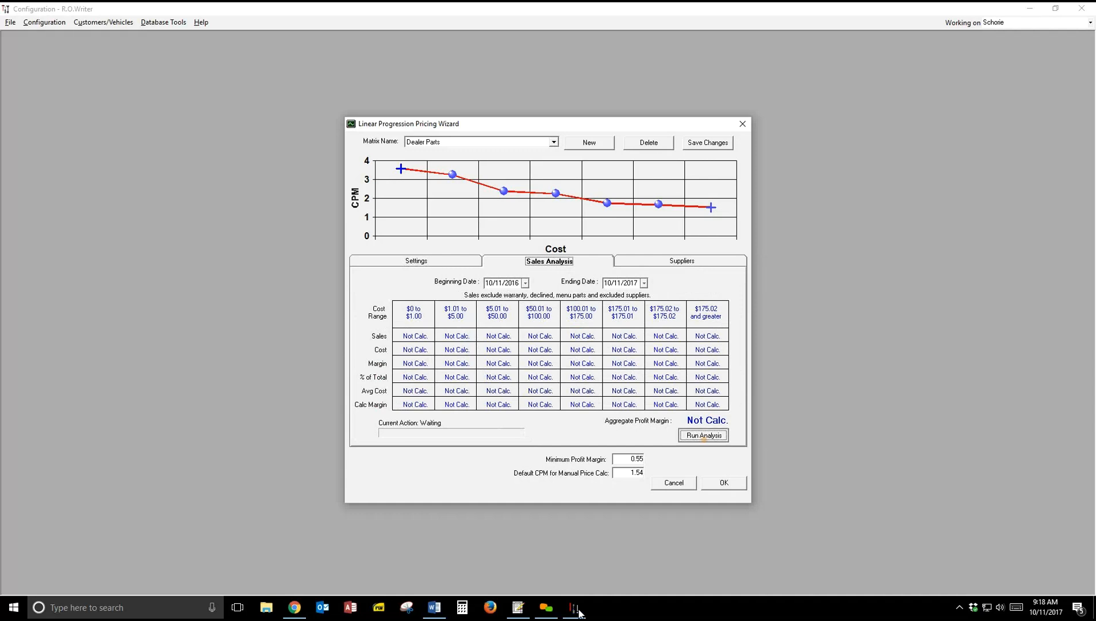
left_click(704, 437)
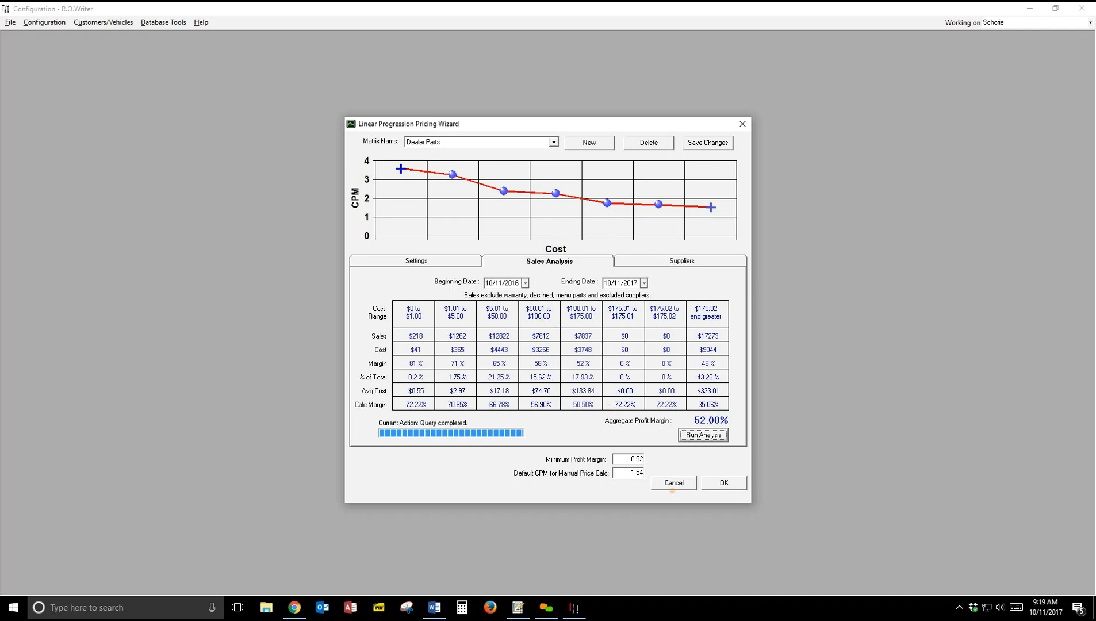
left_click(666, 481)
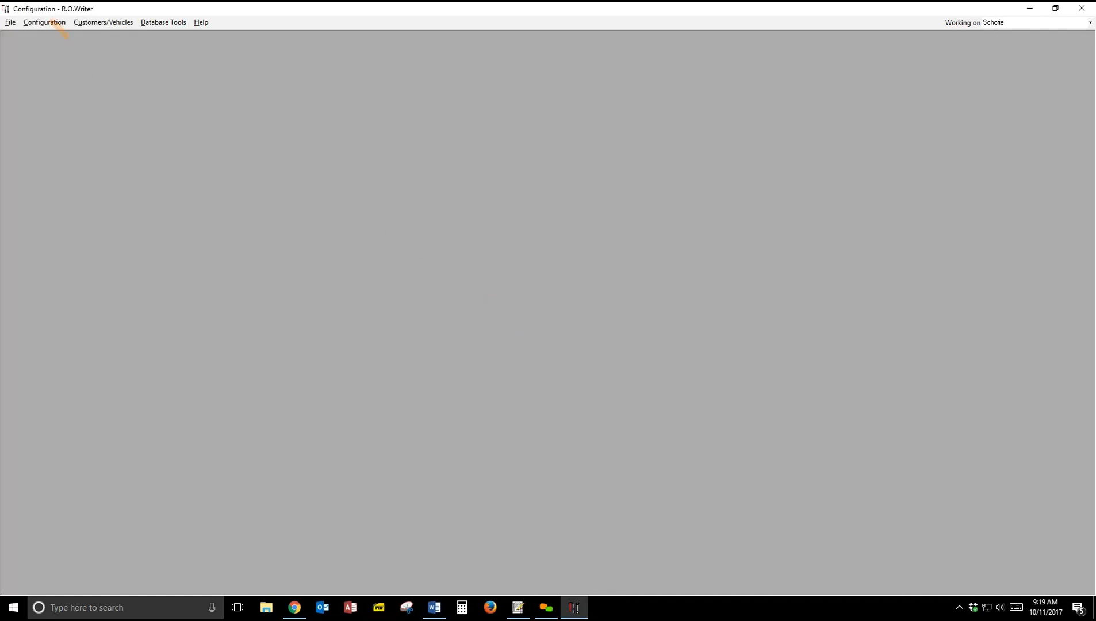
Open the Smart Labor Pricing configuration, review the global labor rounding choices and select rounding up to 5's.
left_click(44, 23)
mouse_move(81, 57)
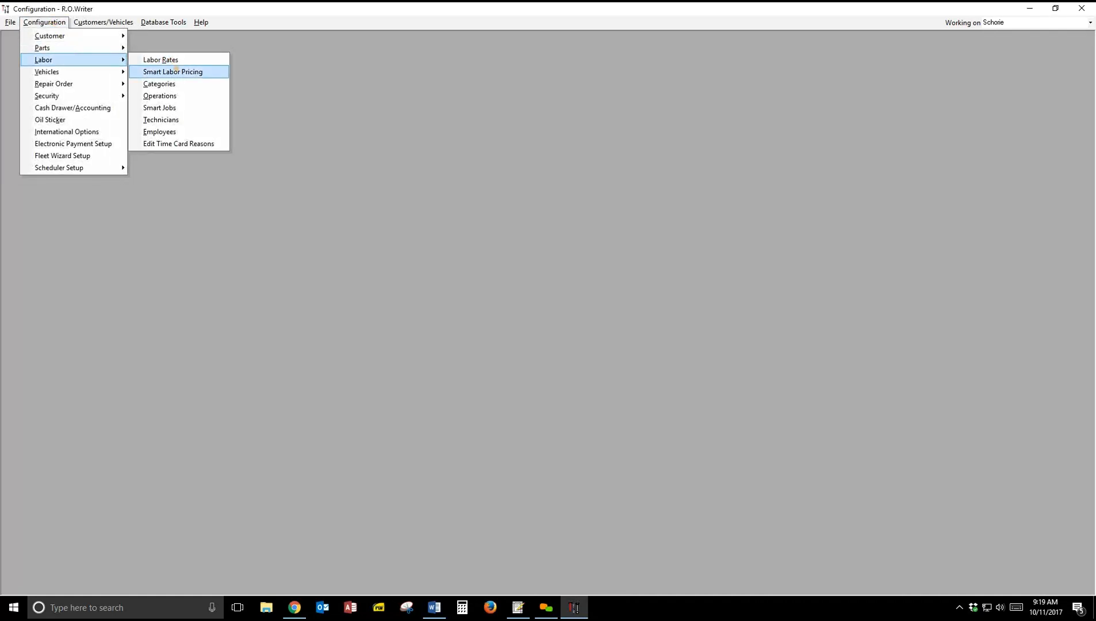
left_click(189, 73)
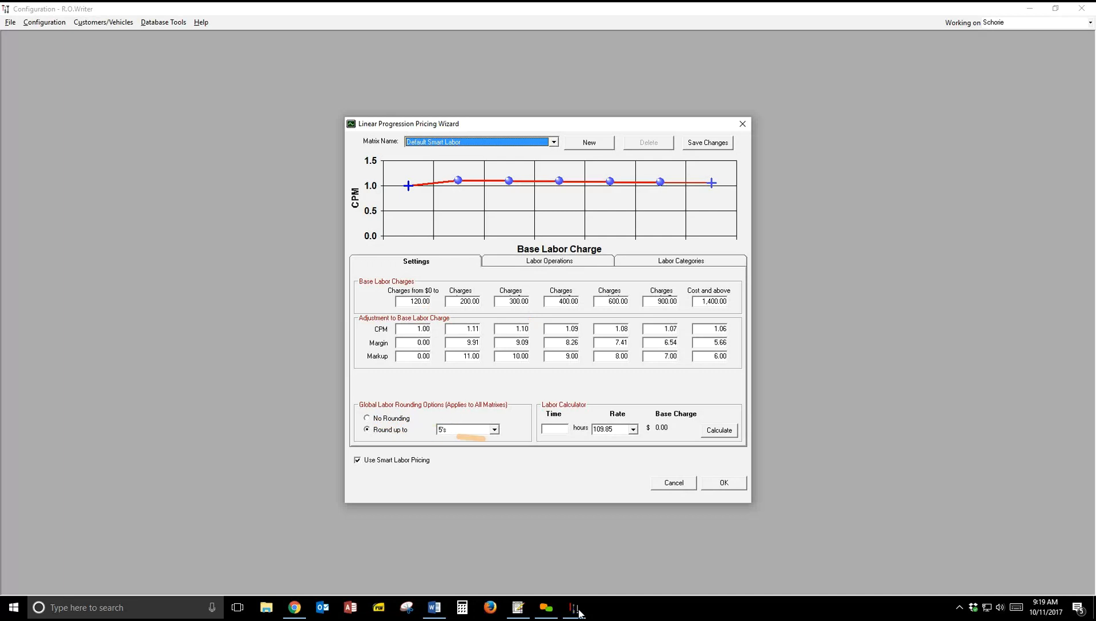
left_click(493, 430)
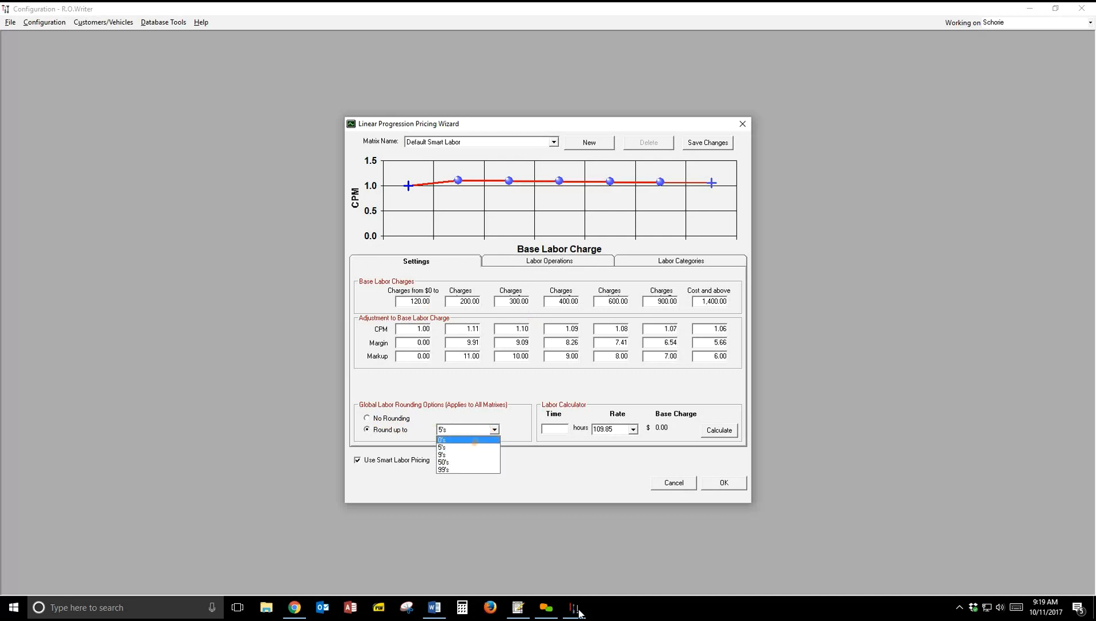
left_click(472, 448)
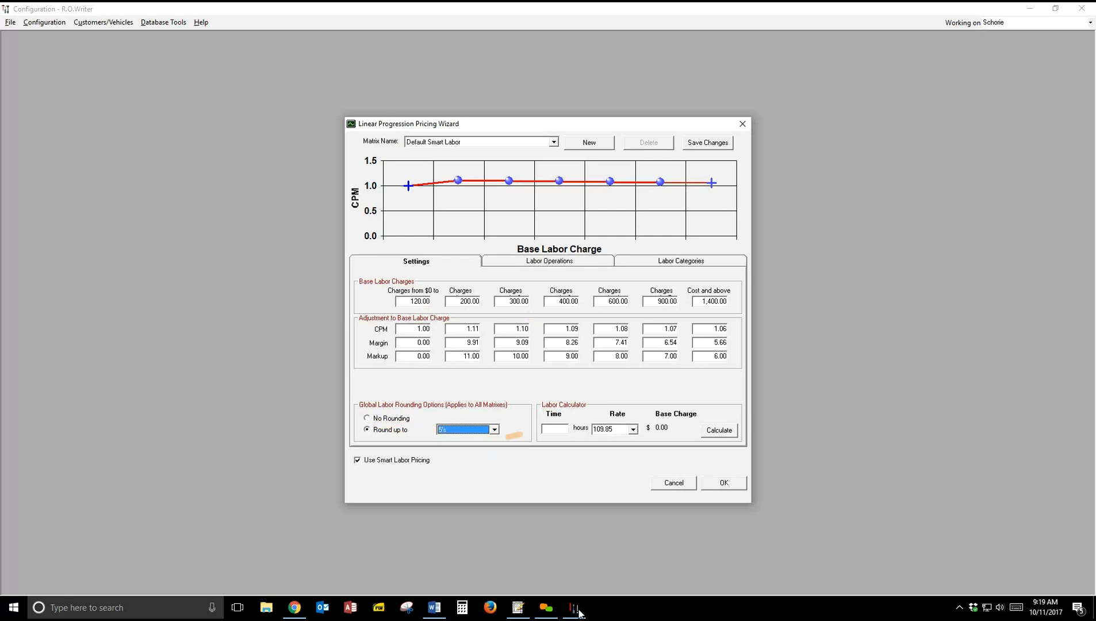
Calculate the adjusted labor charge for 2.00 hours at the 109.85 rate with the Default Smart Labor matrix.
left_click(550, 428)
type("2.00")
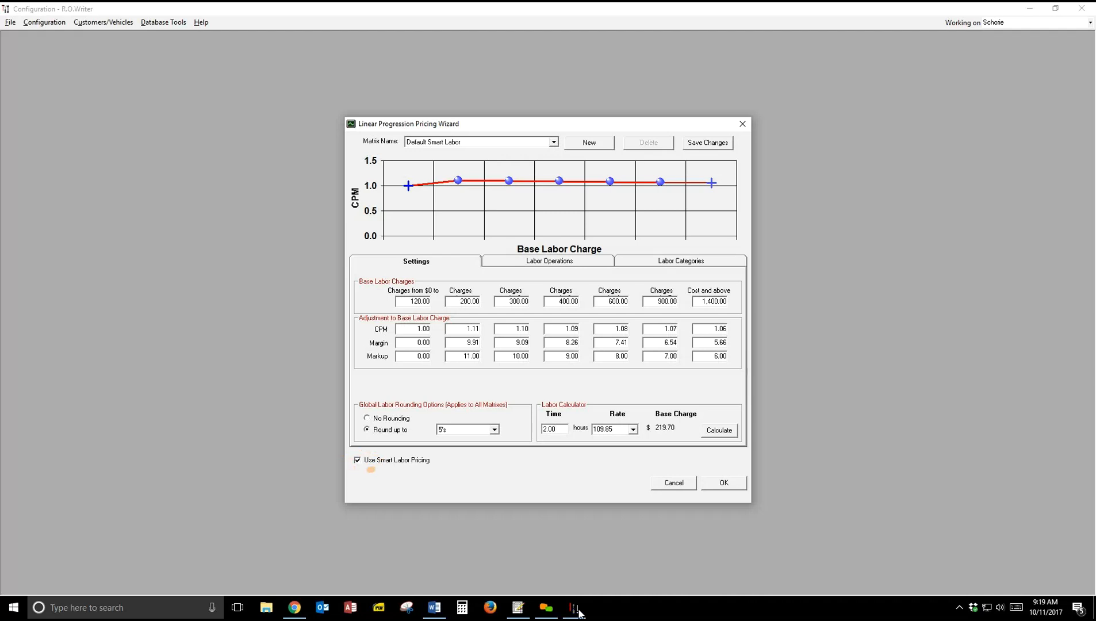
left_click(719, 430)
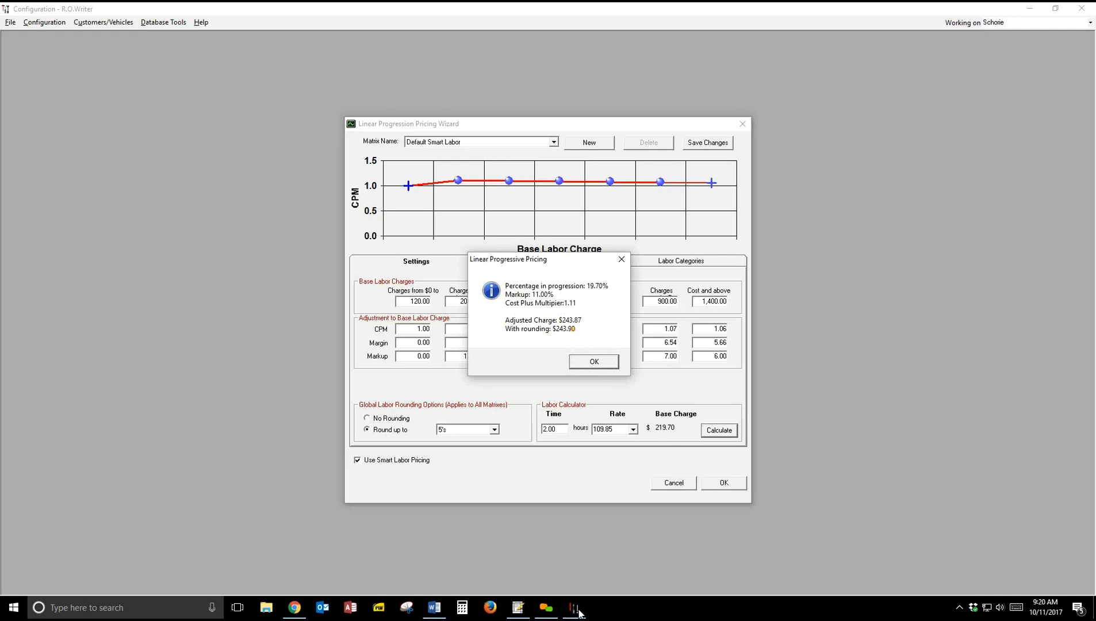
left_click(622, 259)
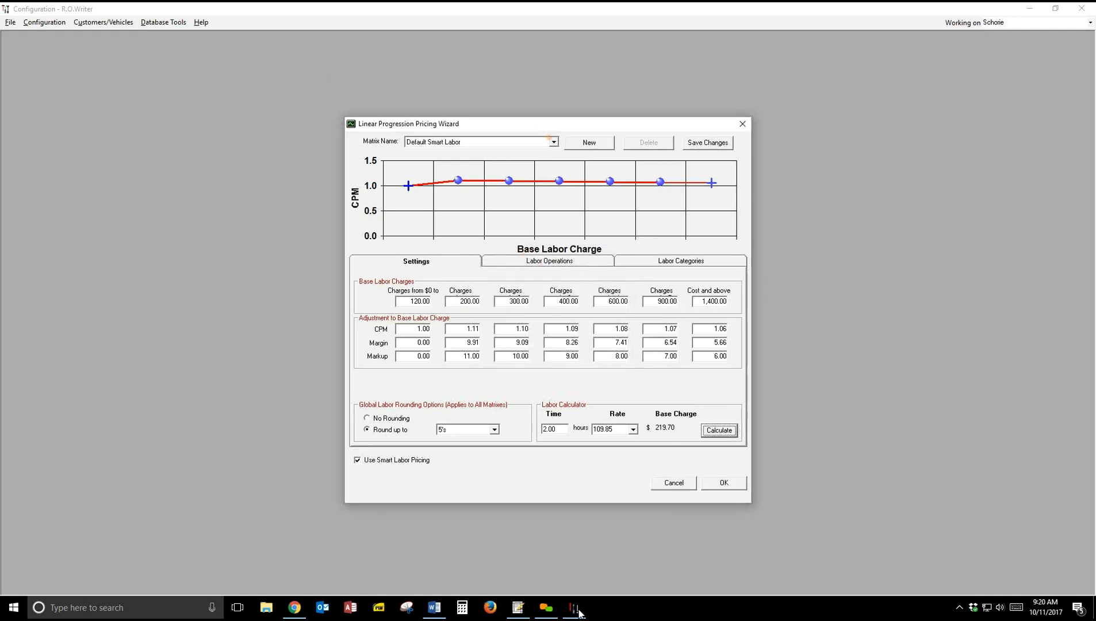
Switch to the Heavy Line labor matrix and examine its labor categories, labor operations and charge settings.
left_click(554, 141)
left_click(535, 161)
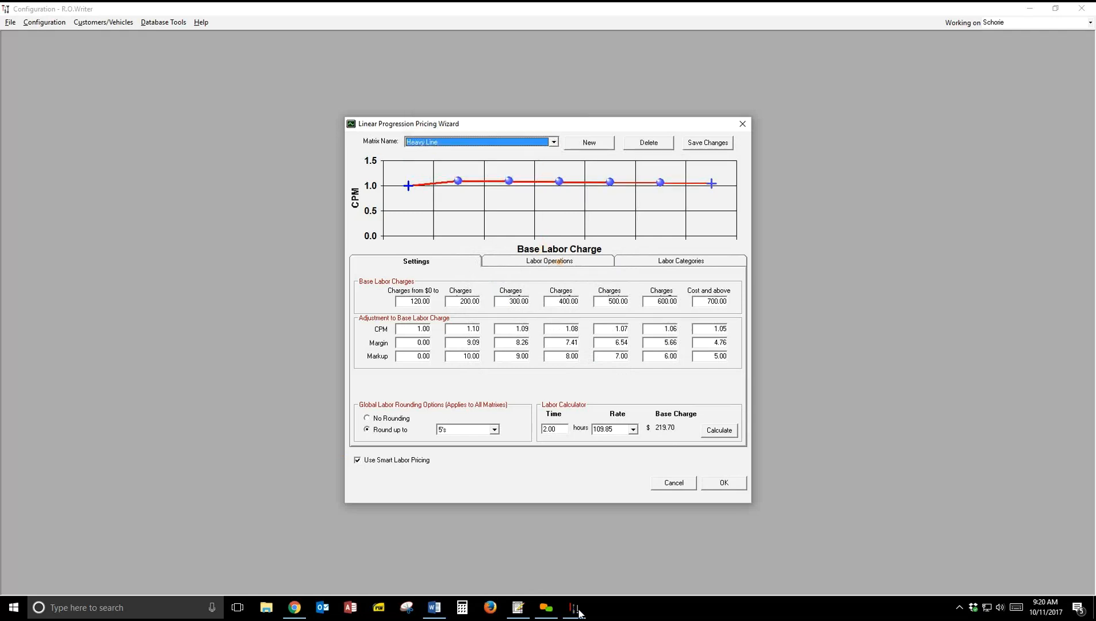
left_click(660, 261)
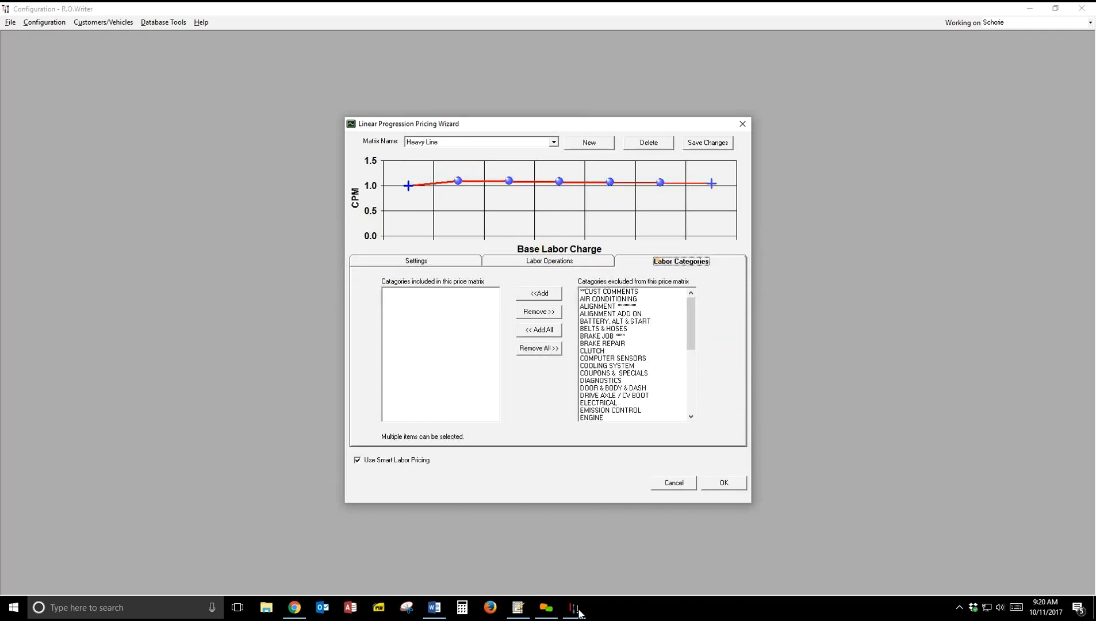
left_click(550, 260)
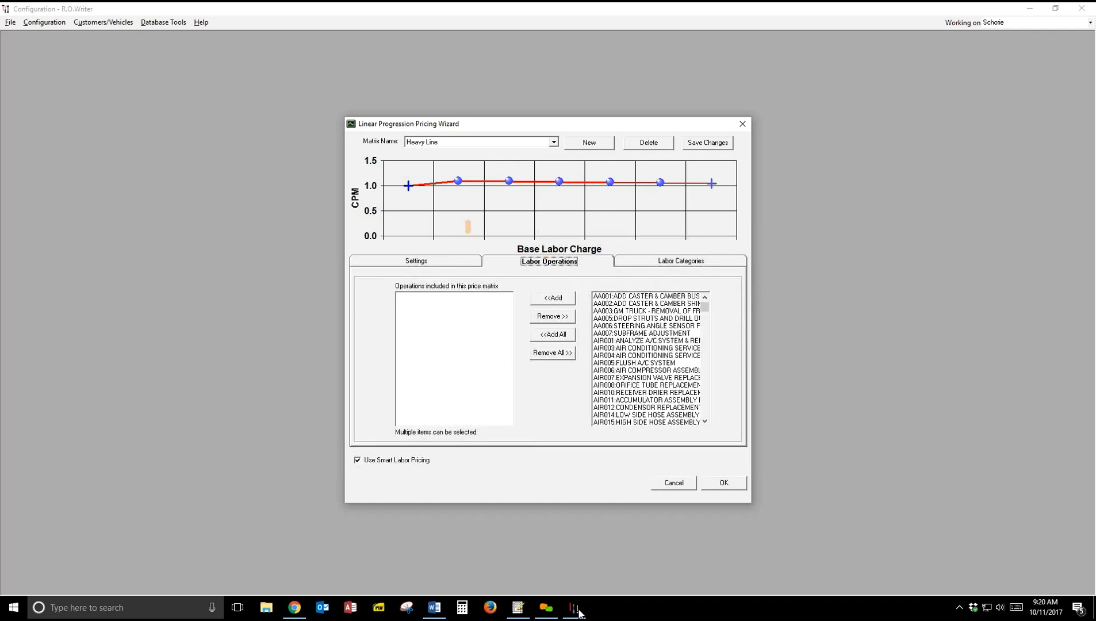
left_click(447, 259)
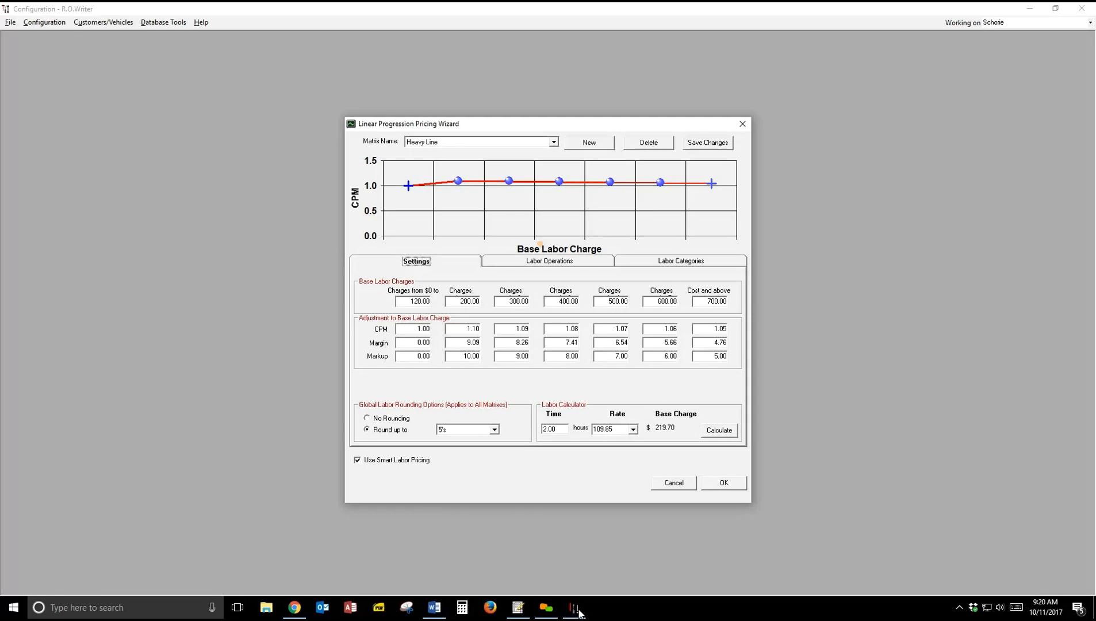
Return to the Default Smart Labor matrix, review its included labor operations and categories, and leave the pricing wizard.
left_click(553, 142)
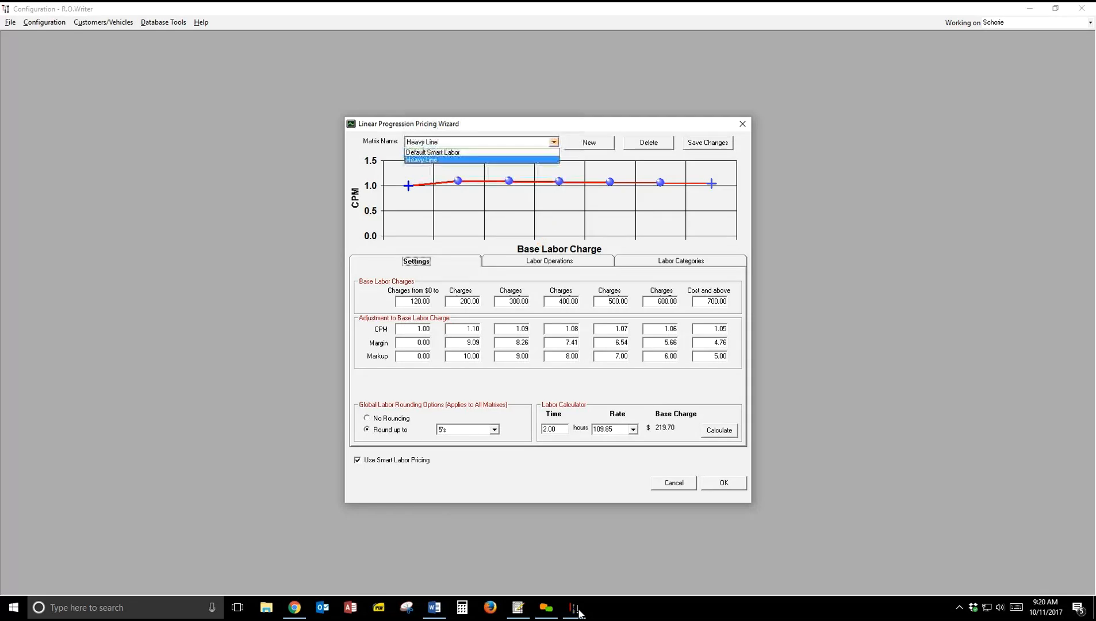
left_click(535, 152)
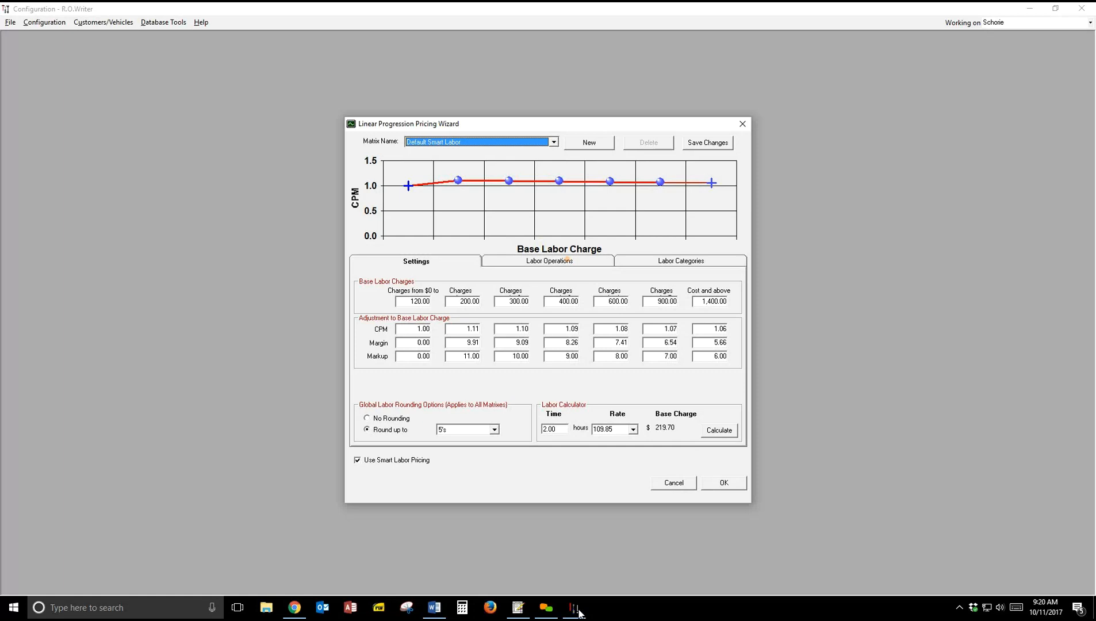
left_click(568, 260)
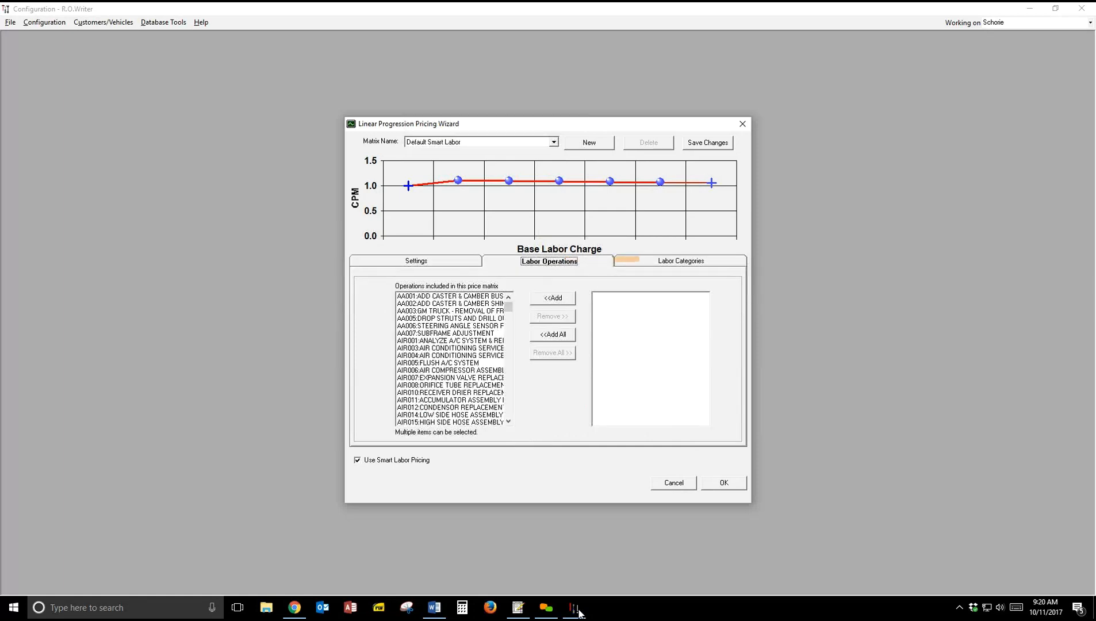
left_click(668, 260)
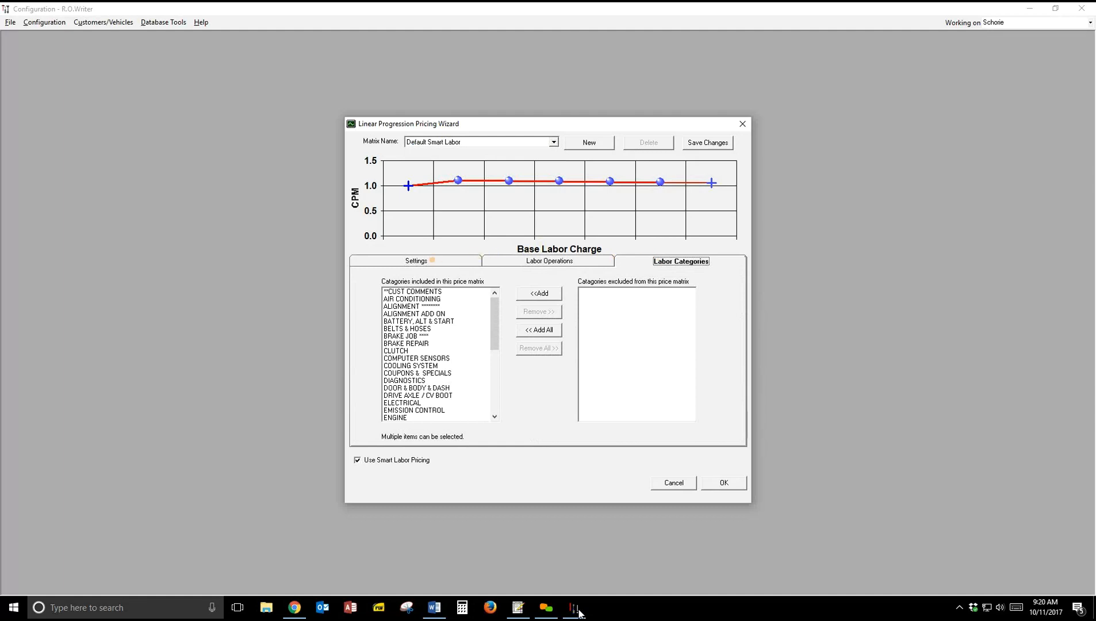
left_click(432, 261)
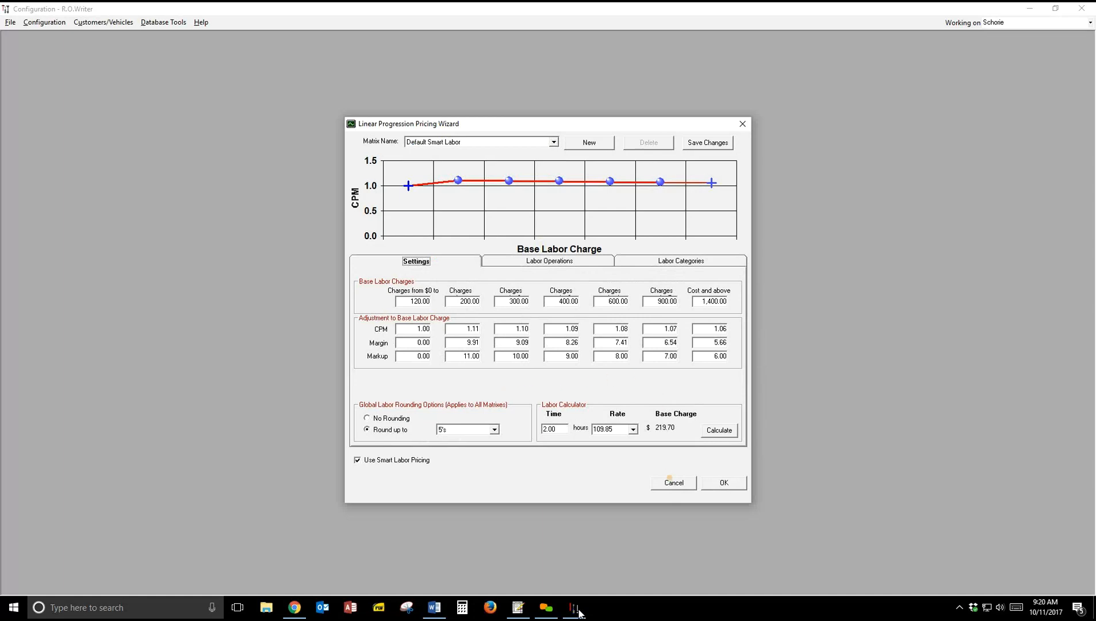
left_click(575, 608)
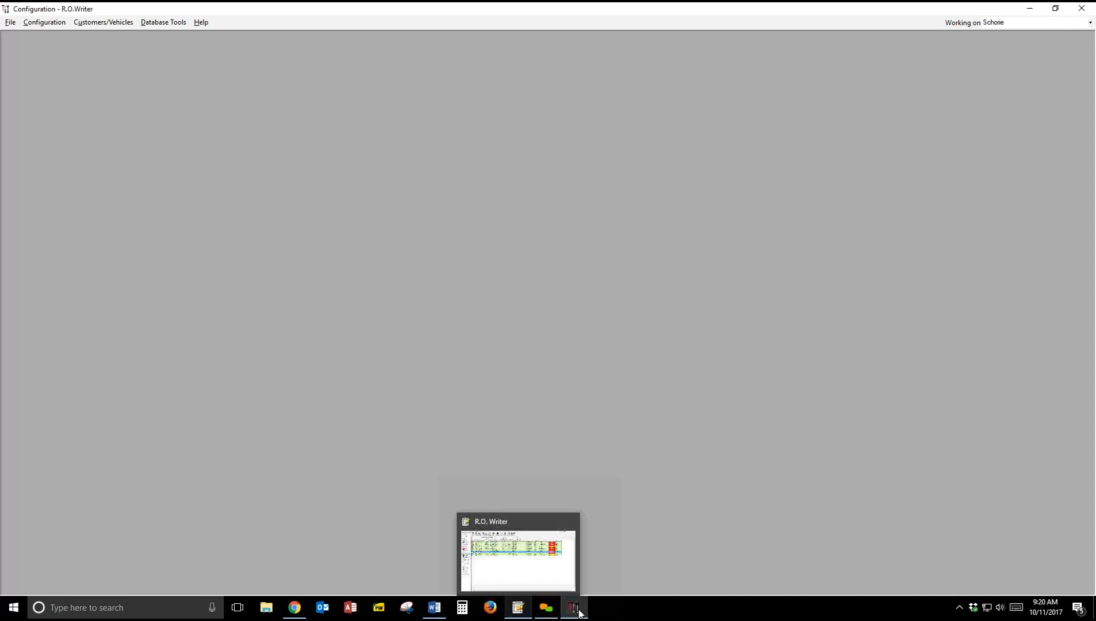
On the open repair order, try a billed time of 3.00 on the Front Wheel Bearings Hubs labor with Smart Pricing, leaving without saving.
left_click(519, 614)
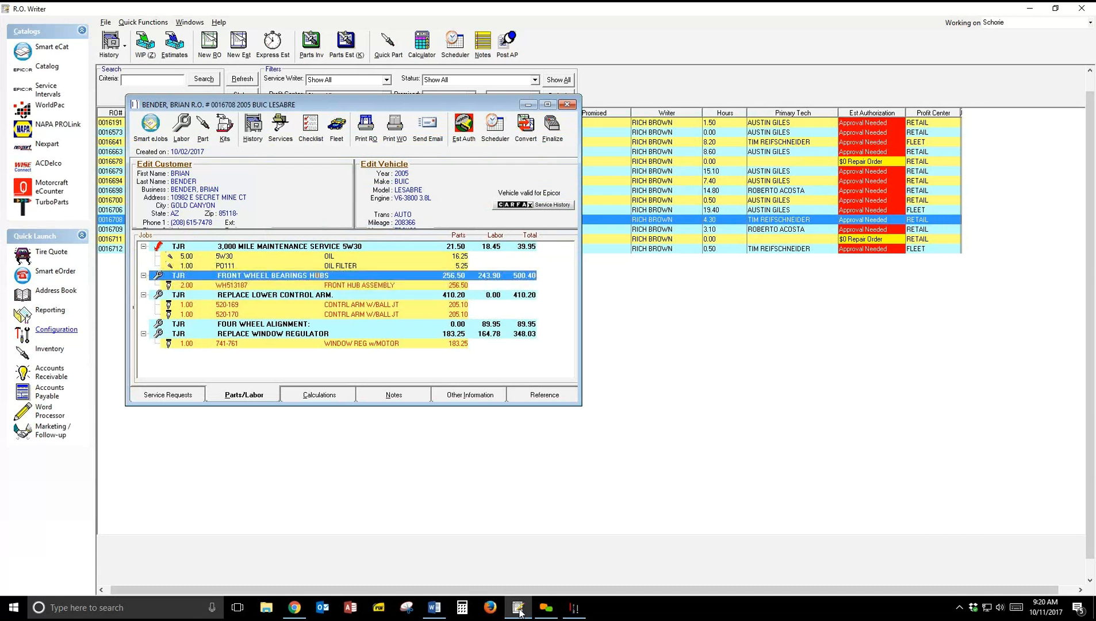
double_click(317, 275)
left_click_drag(674, 350, 708, 352)
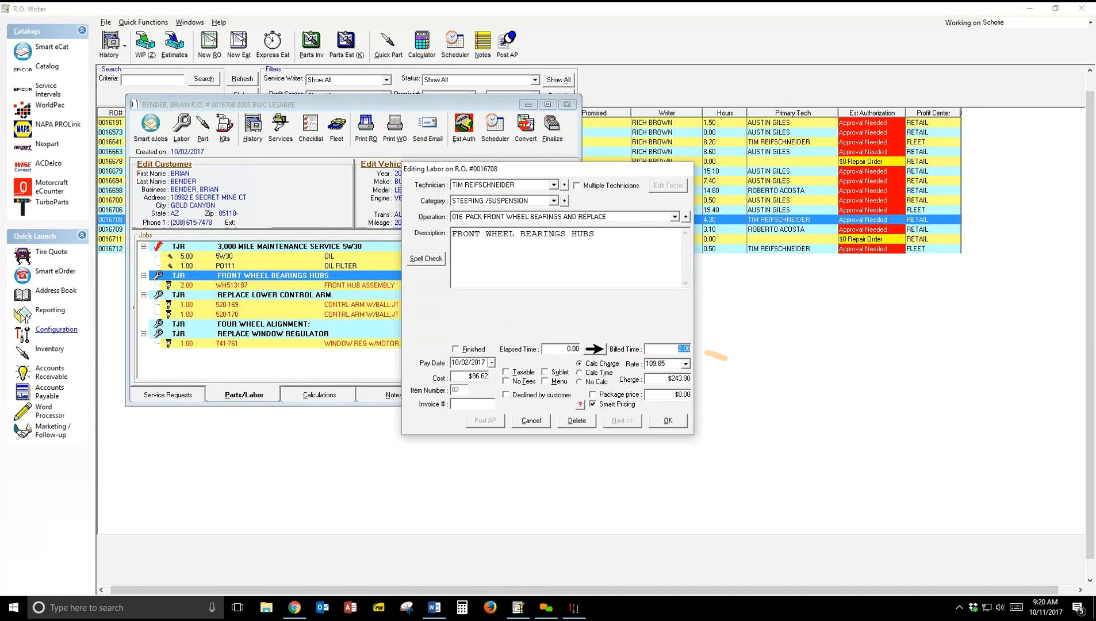
type("3.00")
left_click(594, 405)
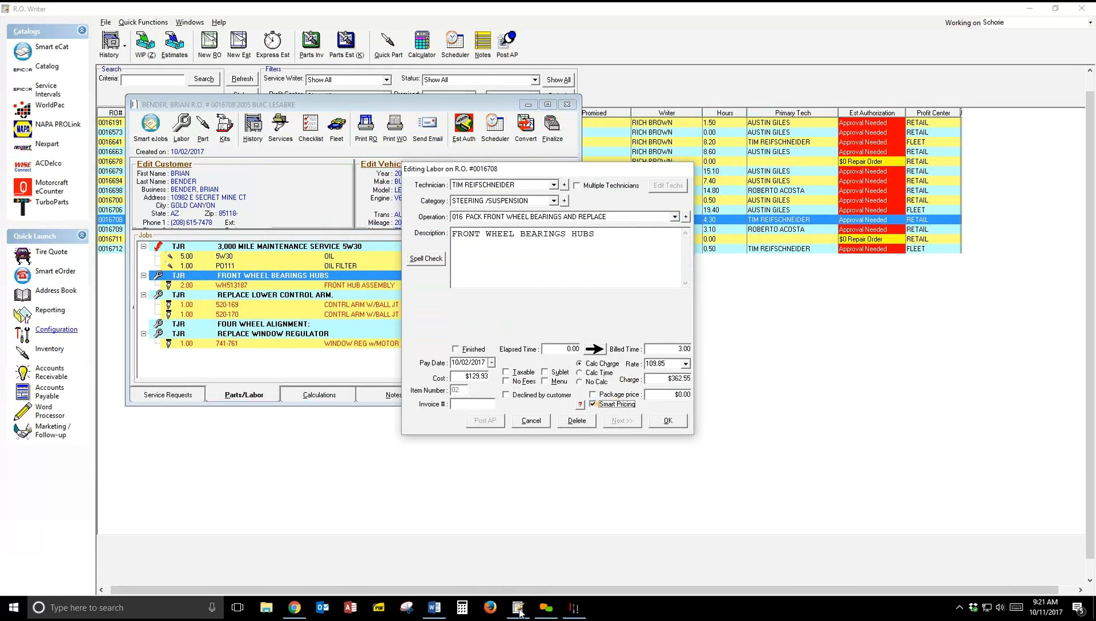
key("Return")
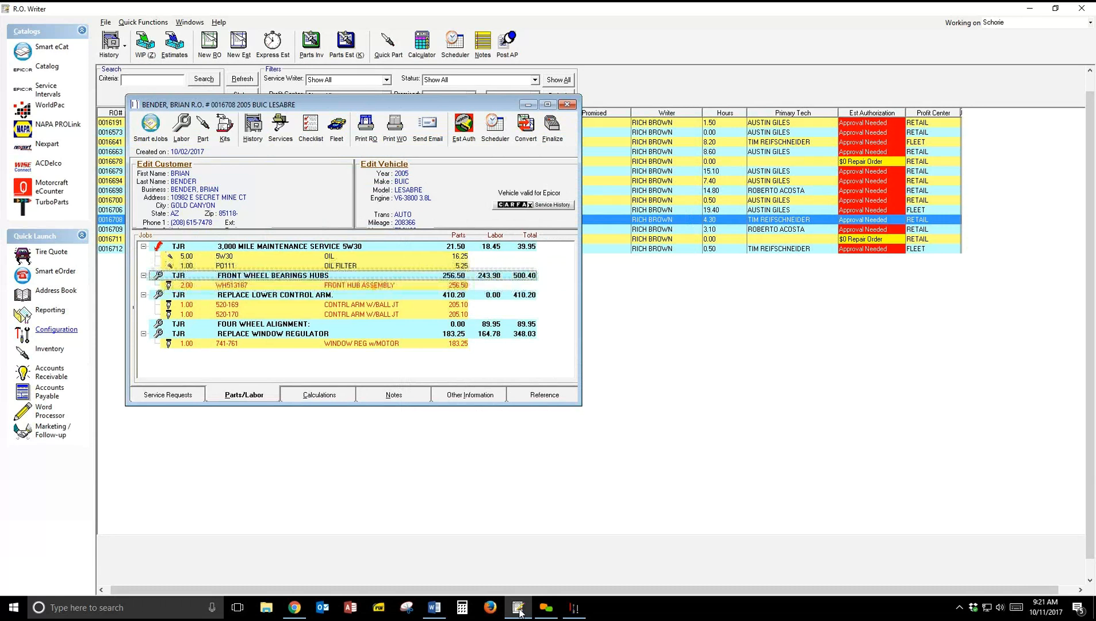
Examine the Smart Pricing breakdown for the front hub assembly part WH513187 and leave the part without changes.
key("Down")
key("Return")
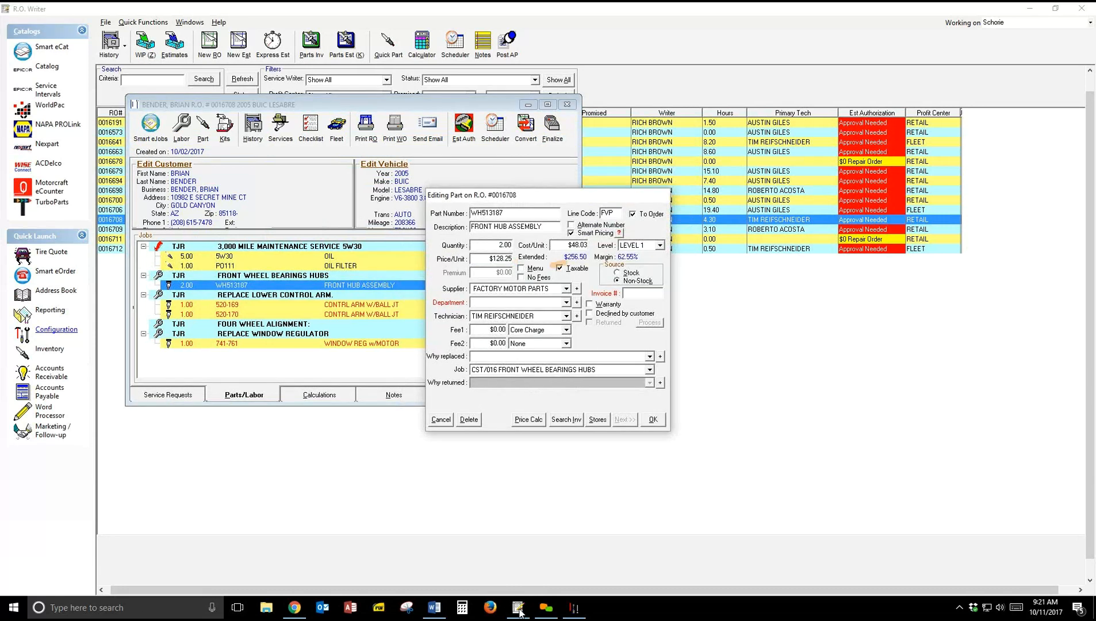
left_click(619, 233)
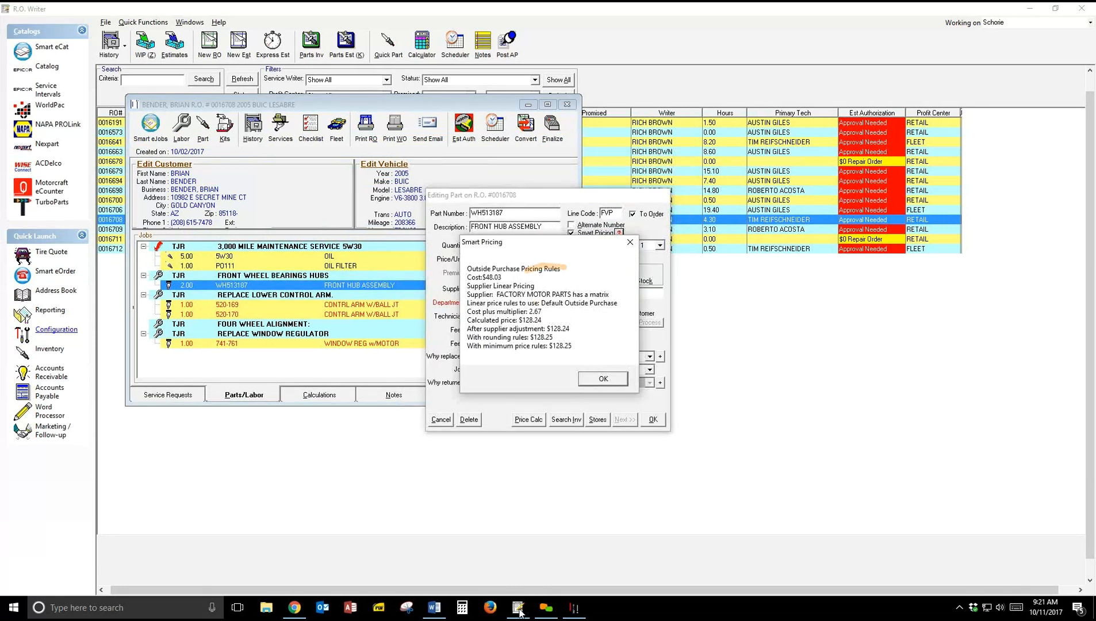
left_click(630, 242)
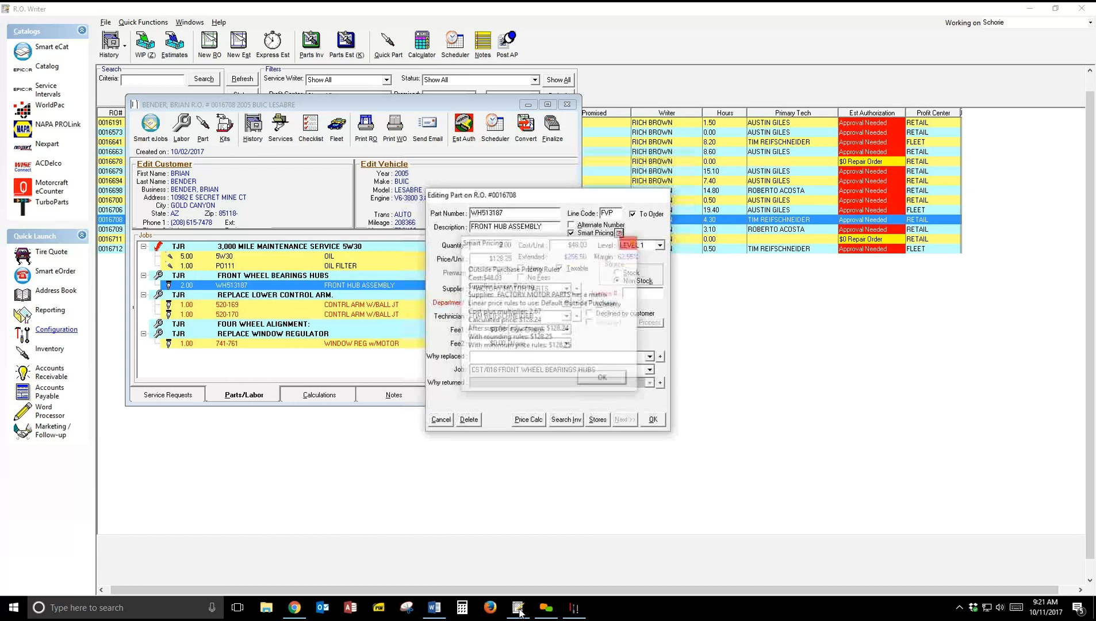
left_click(441, 419)
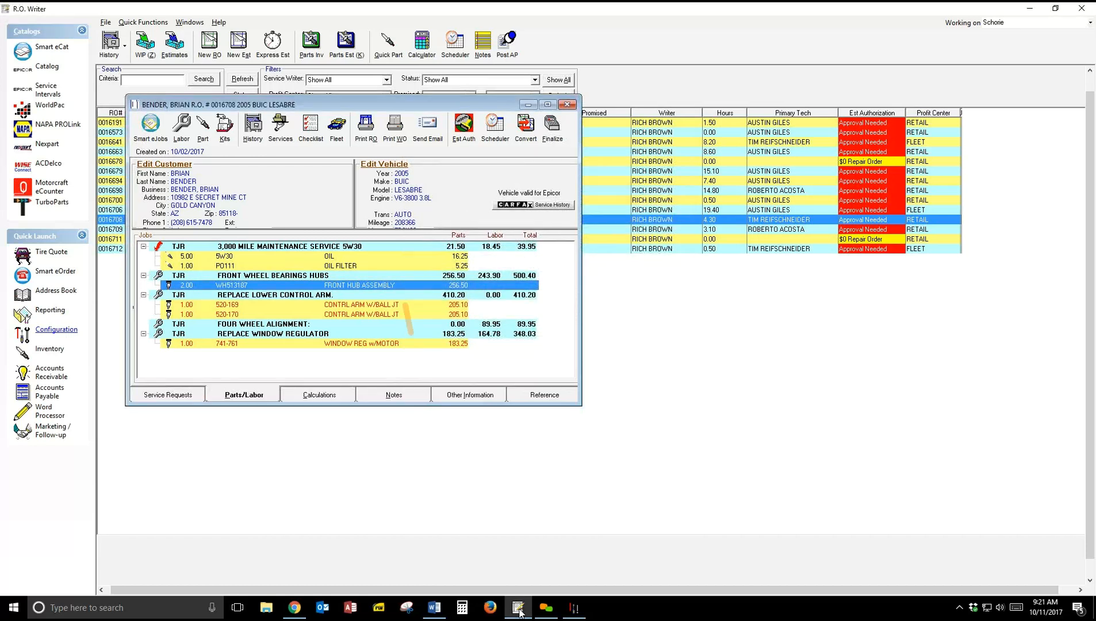